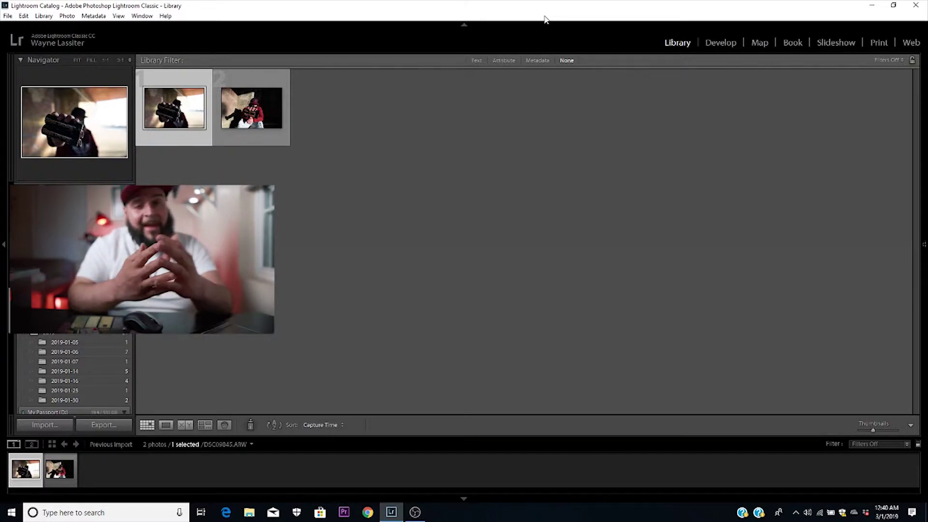
Open DSC09875.ARW, the masked figure holding smoke grenades, large in Loupe view.
left_click(264, 114)
double_click(263, 111)
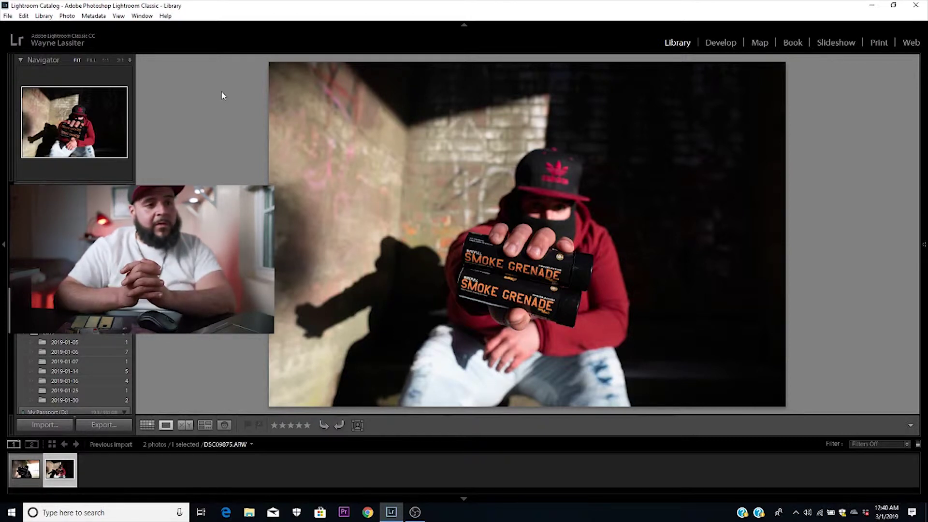
left_click(28, 481)
left_click(57, 475)
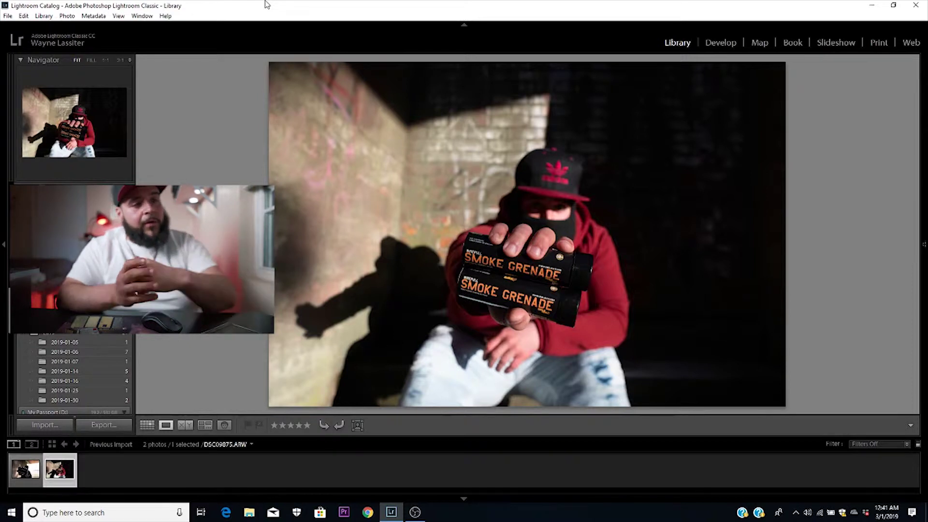
left_click(47, 424)
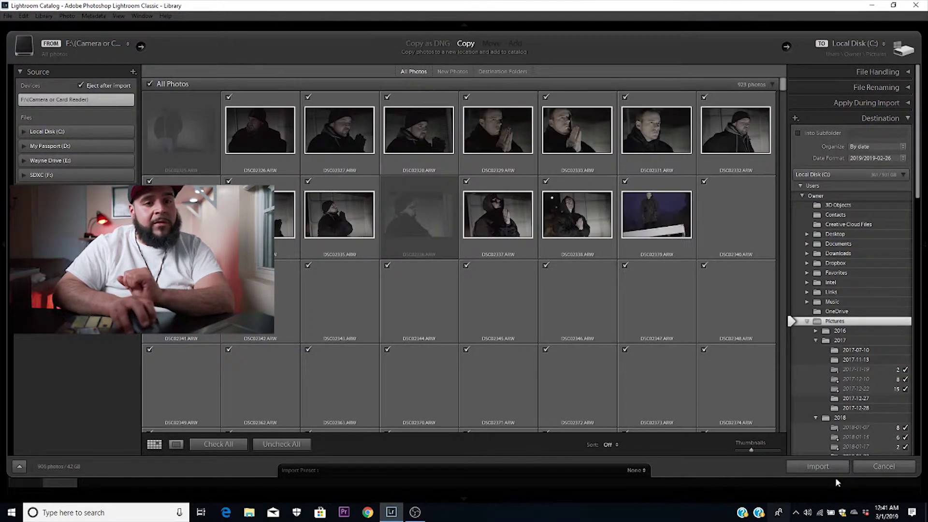
left_click(821, 466)
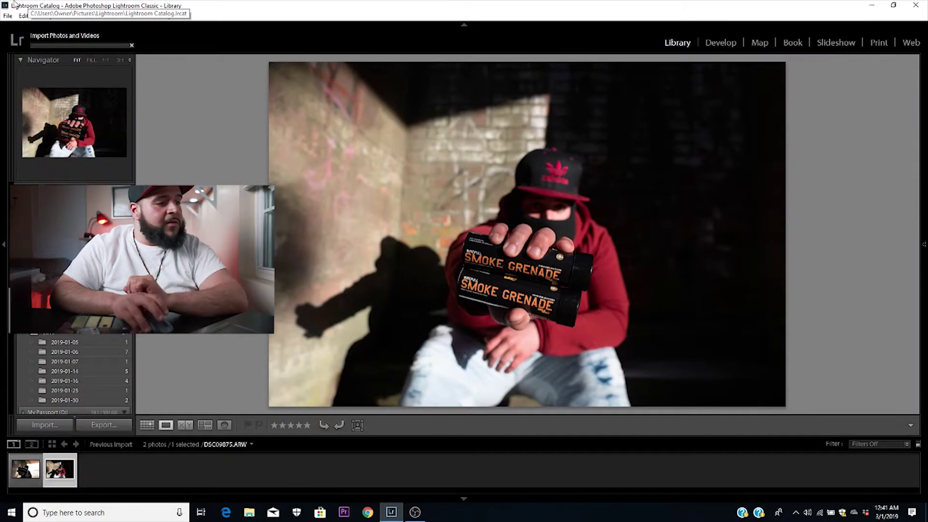
mouse_move(922, 319)
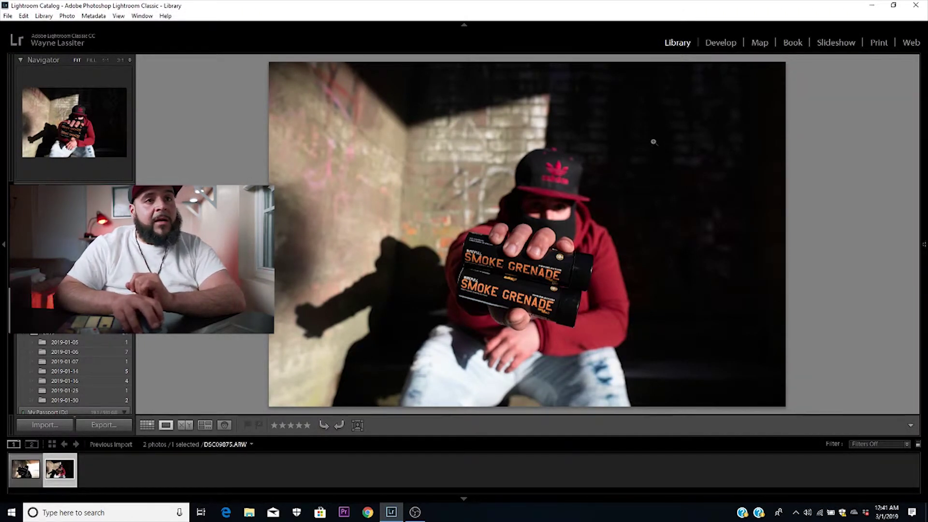
left_click(727, 42)
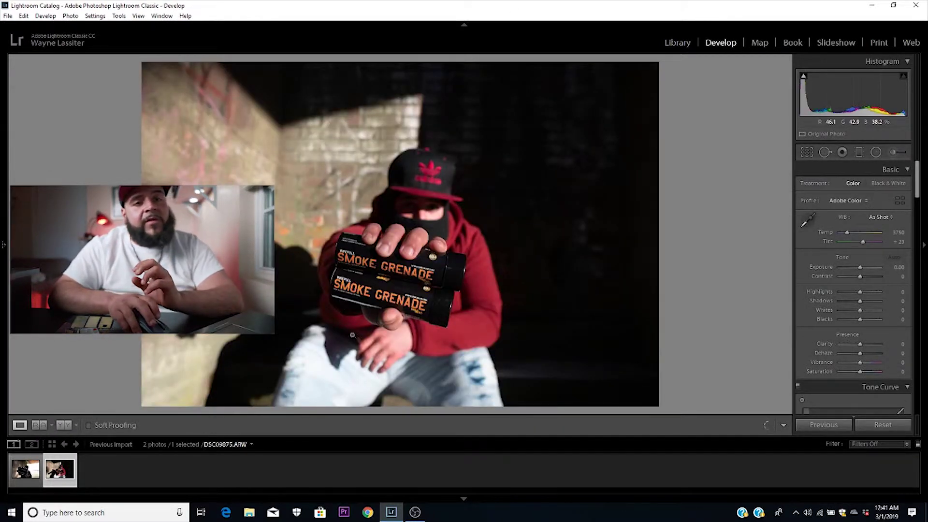
In Develop, enable the Sigma 16mm F1.4 profile correction and remove chromatic aberration.
left_click_drag(918, 181, 915, 336)
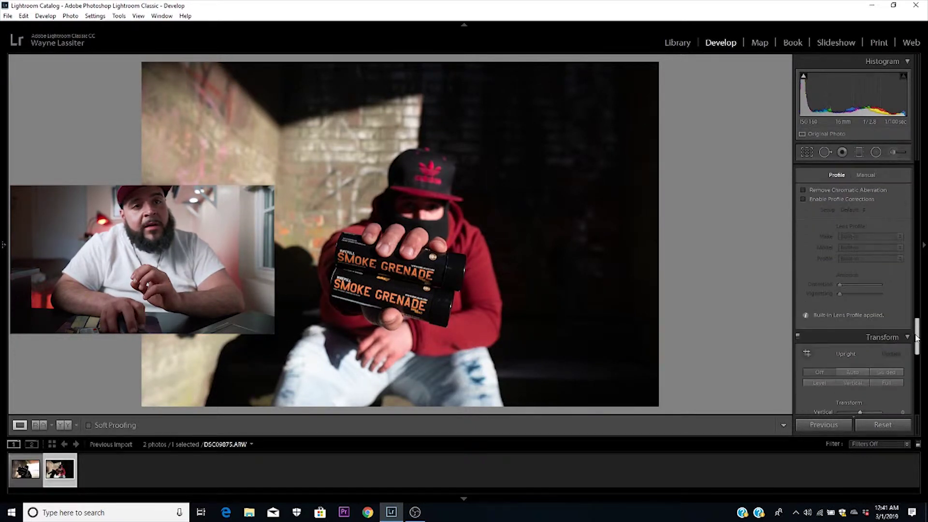
left_click(802, 199)
left_click(803, 190)
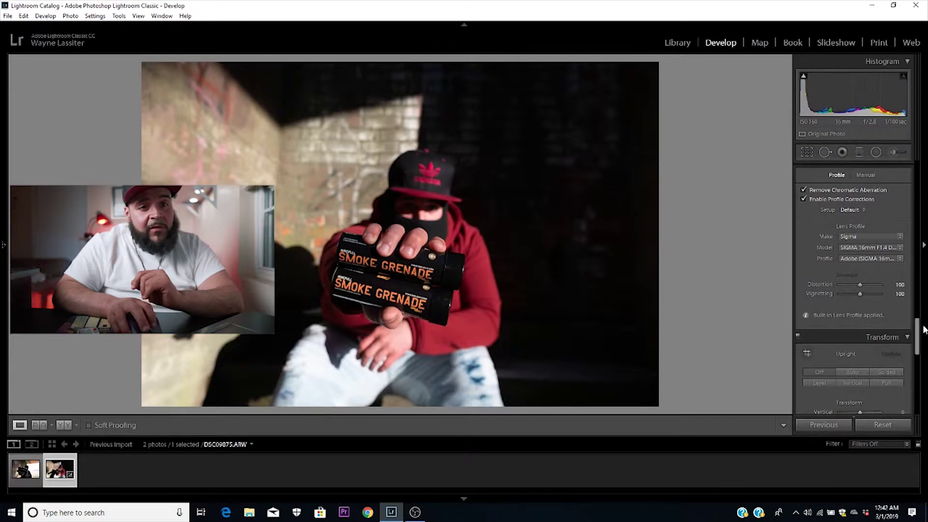
left_click_drag(918, 353, 918, 195)
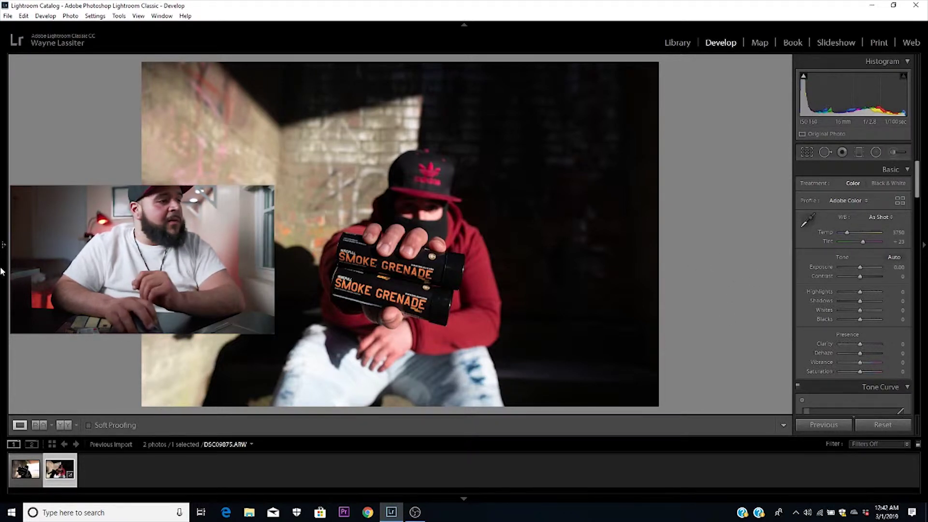
Apply the Forest develop preset (Highlights −95, Shadows +53, Clarity +20, Vibrance +22).
left_click(5, 249)
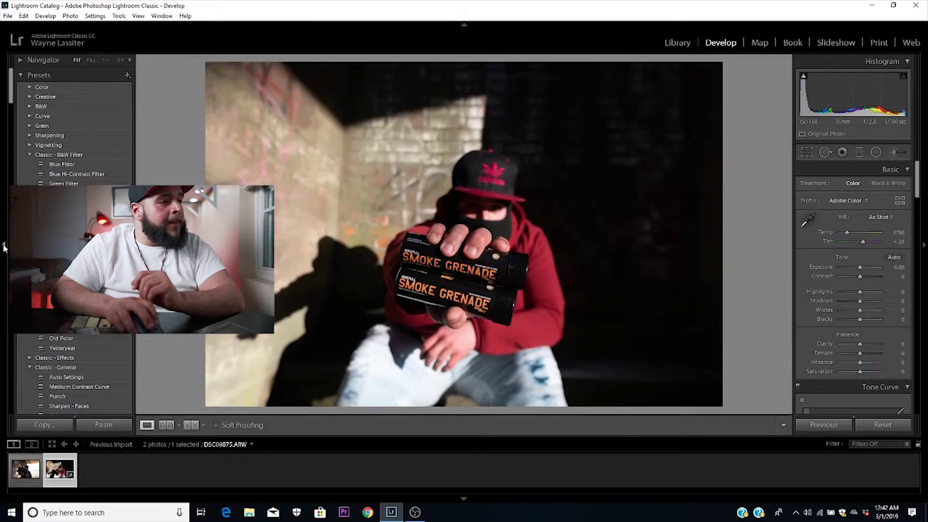
left_click_drag(11, 84, 17, 403)
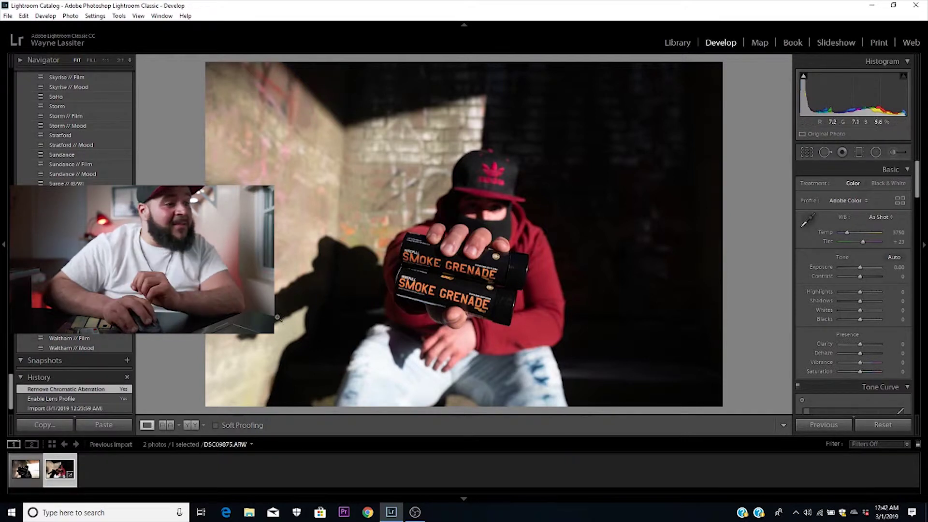
scroll(19, 394, "down", 3)
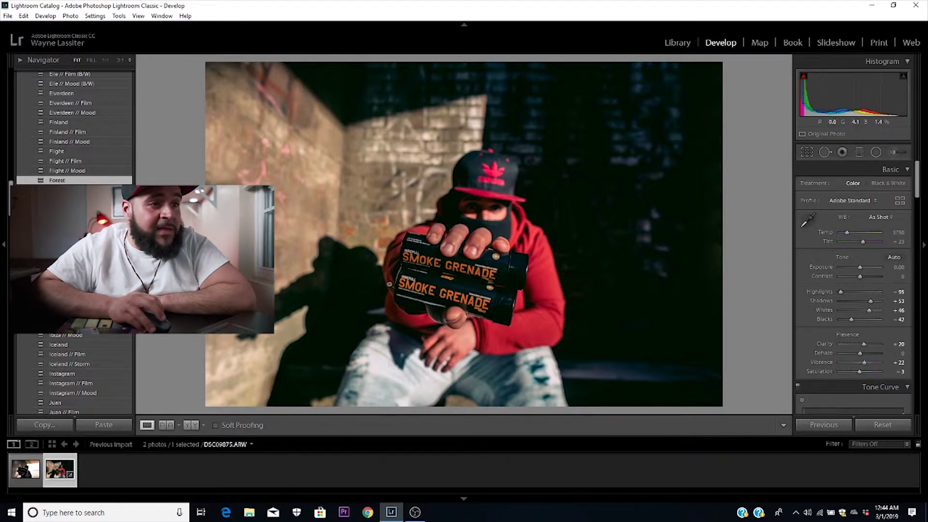
left_click(806, 153)
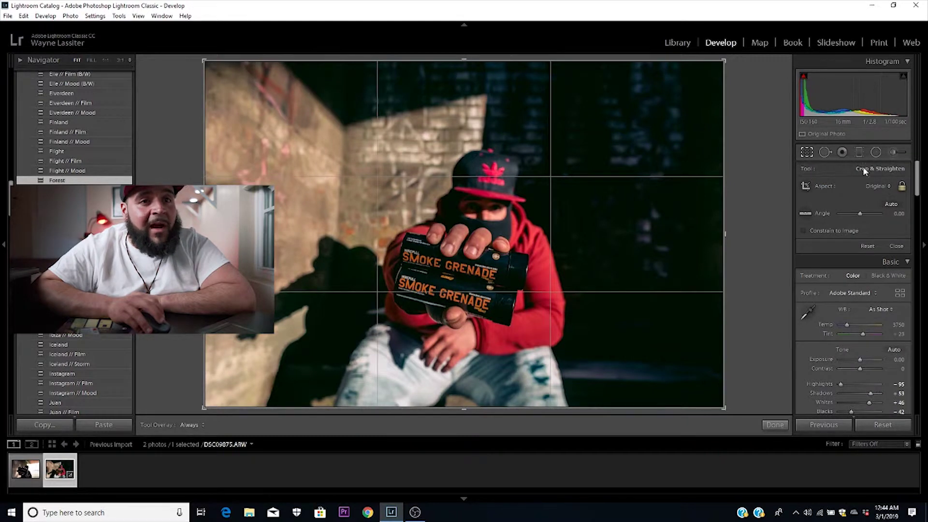
Crop to a custom 5 x 4 aspect ratio, positioning the frame on the masked man.
left_click(881, 186)
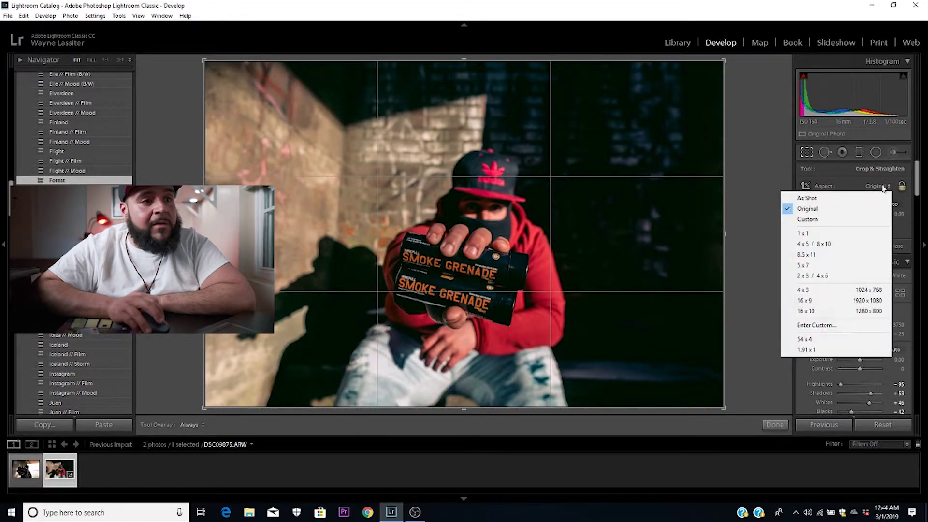
left_click(817, 326)
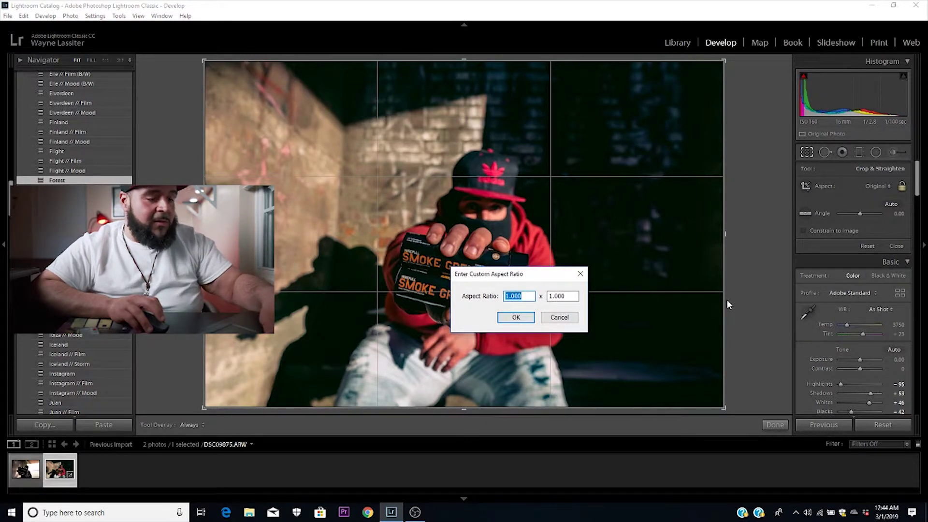
type("5")
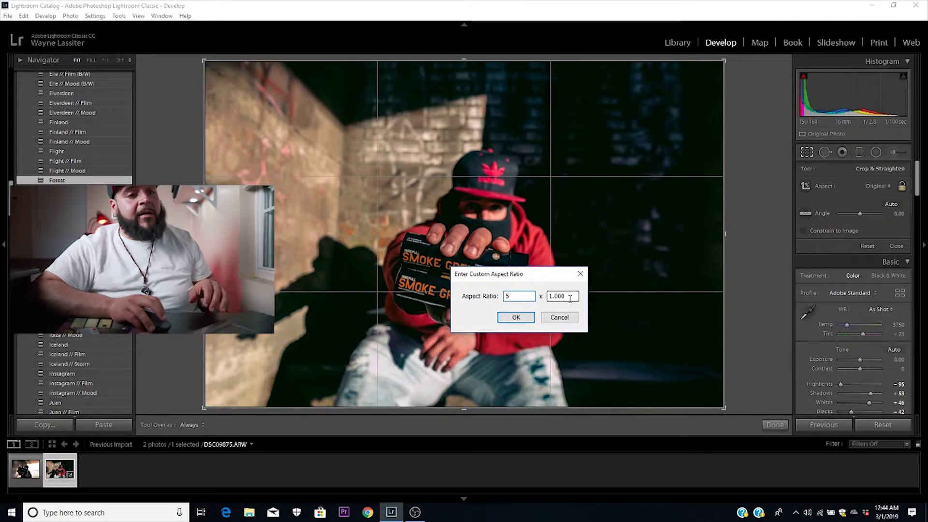
key("Tab")
type("4")
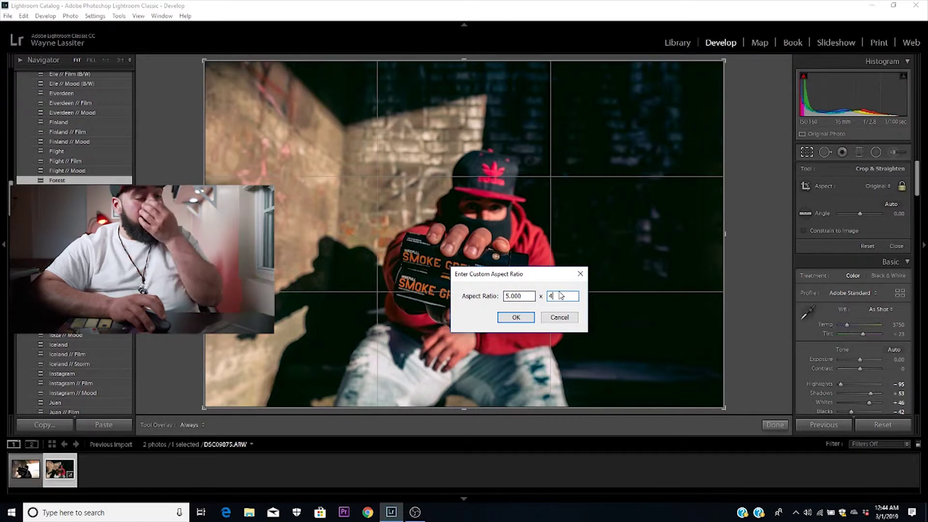
left_click(521, 319)
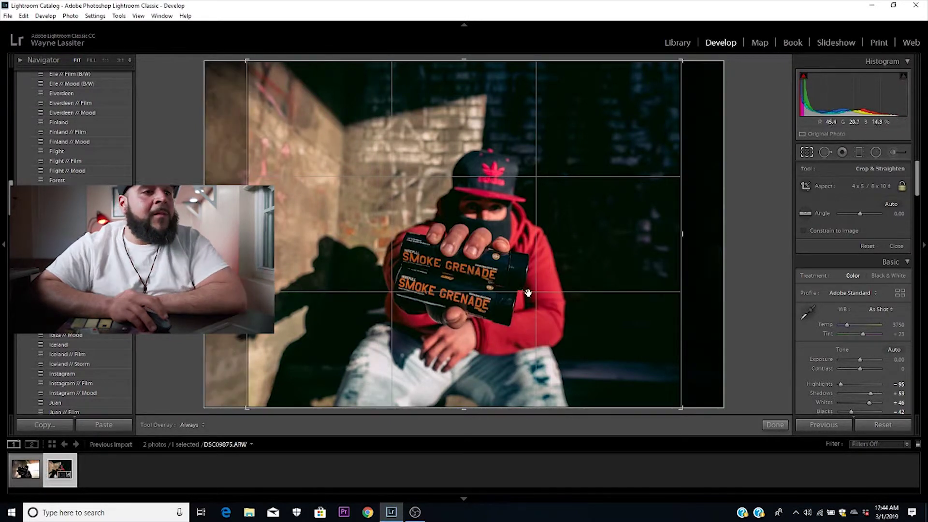
left_click_drag(535, 305, 559, 310)
left_click(767, 424)
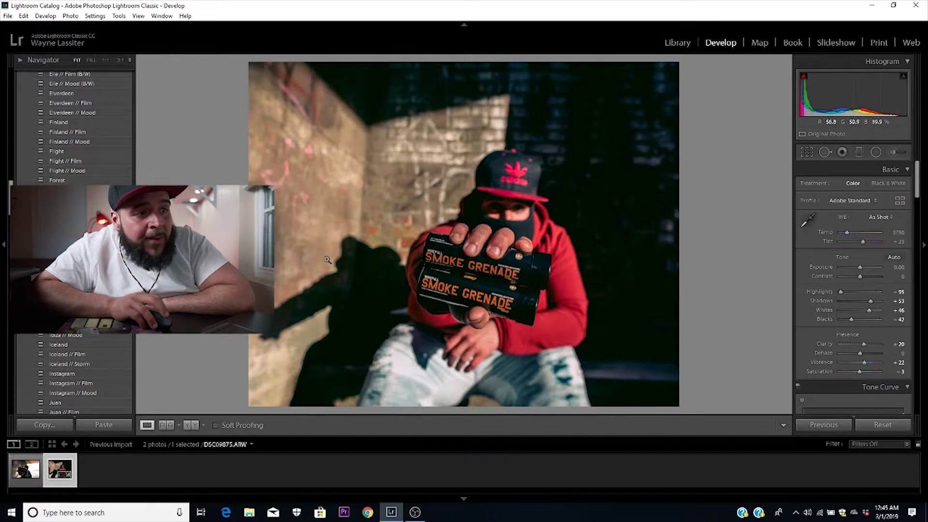
Undo the last crop change and bring Clarity back to +7.
left_click(25, 16)
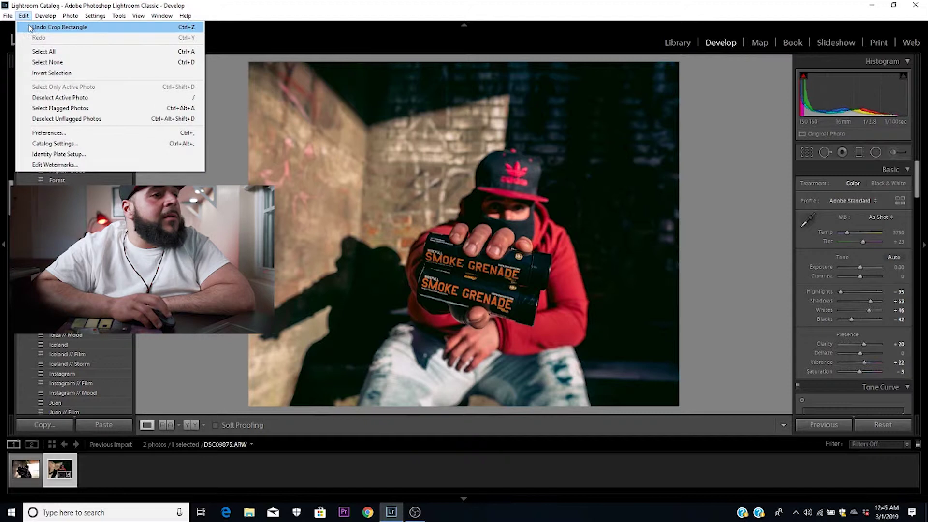
left_click(27, 25)
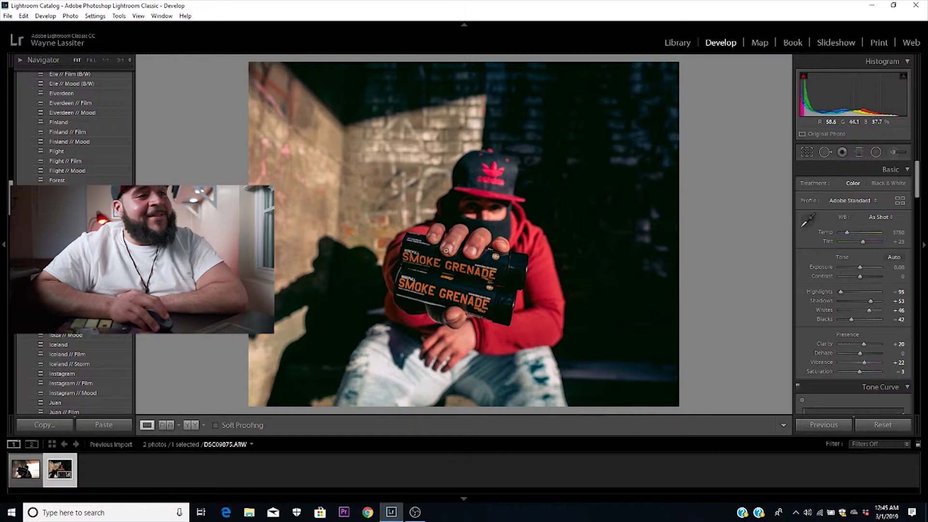
key("ctrl+z")
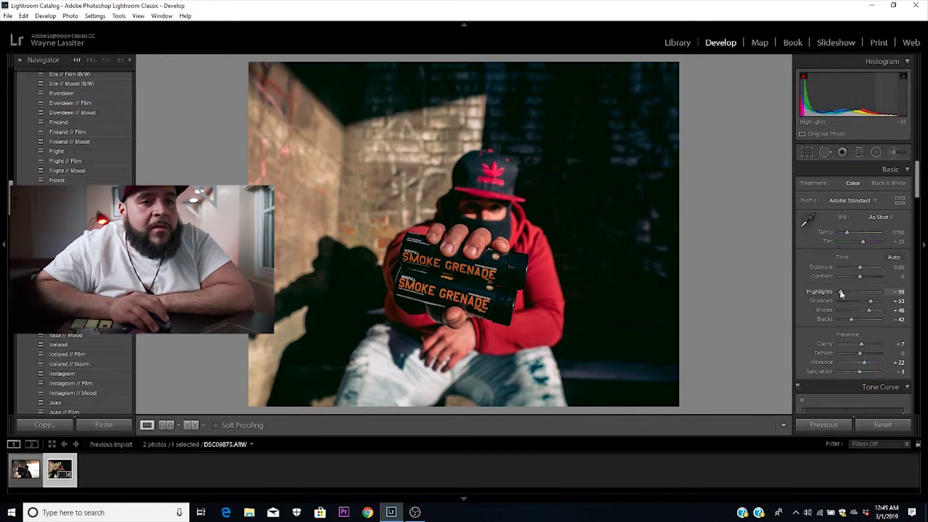
Adjust the Basic tone sliders to Highlights −71, Shadows +88, Whites +33, Blacks −40.
left_click_drag(841, 293, 845, 293)
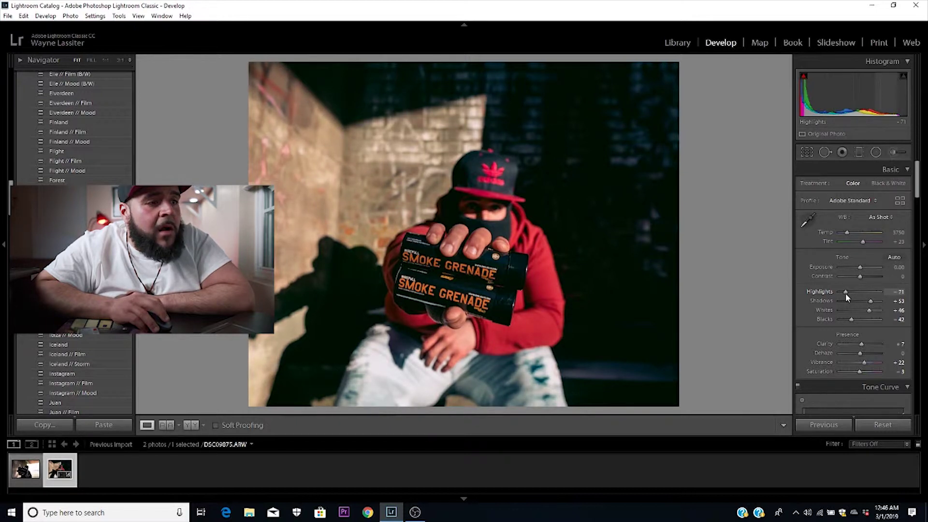
mouse_move(845, 293)
left_mouse_down()
mouse_move(831, 288)
mouse_move(845, 290)
left_mouse_up()
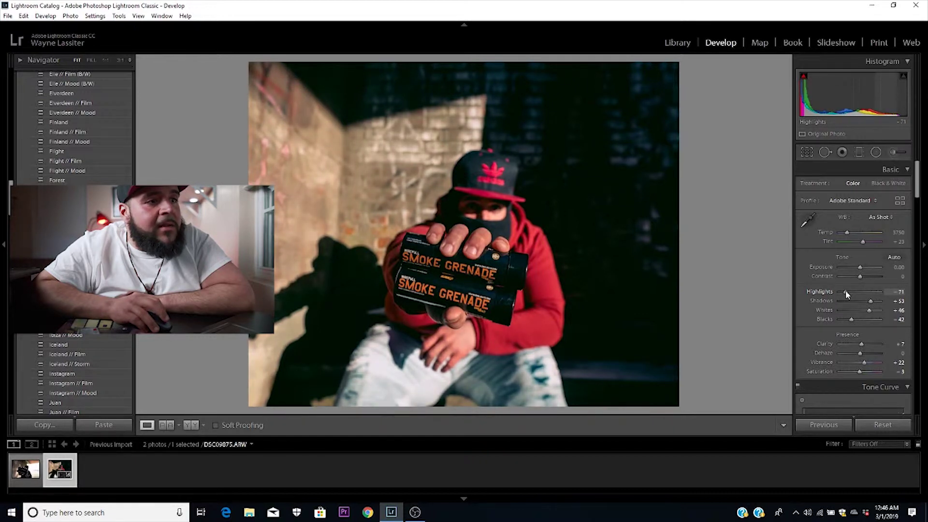
left_click_drag(871, 300, 882, 304)
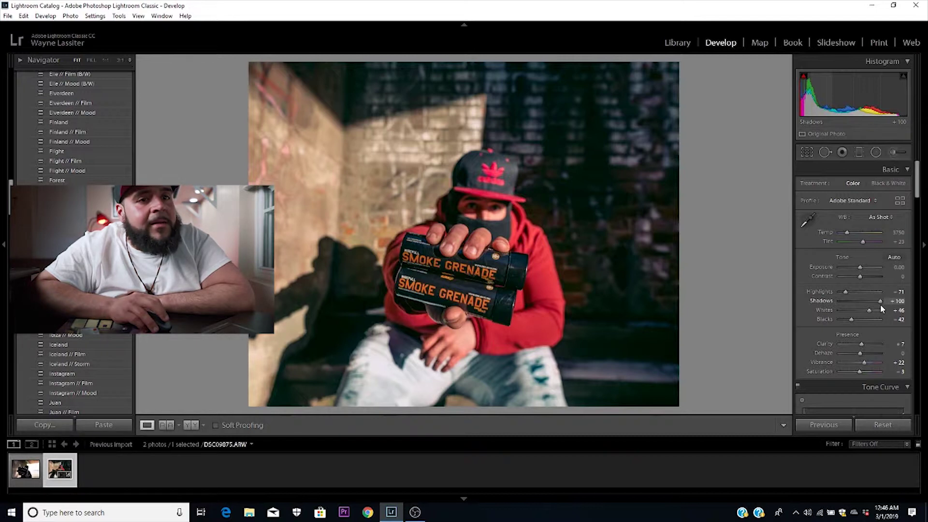
mouse_move(879, 310)
left_mouse_down()
mouse_move(852, 319)
mouse_move(867, 314)
left_mouse_up()
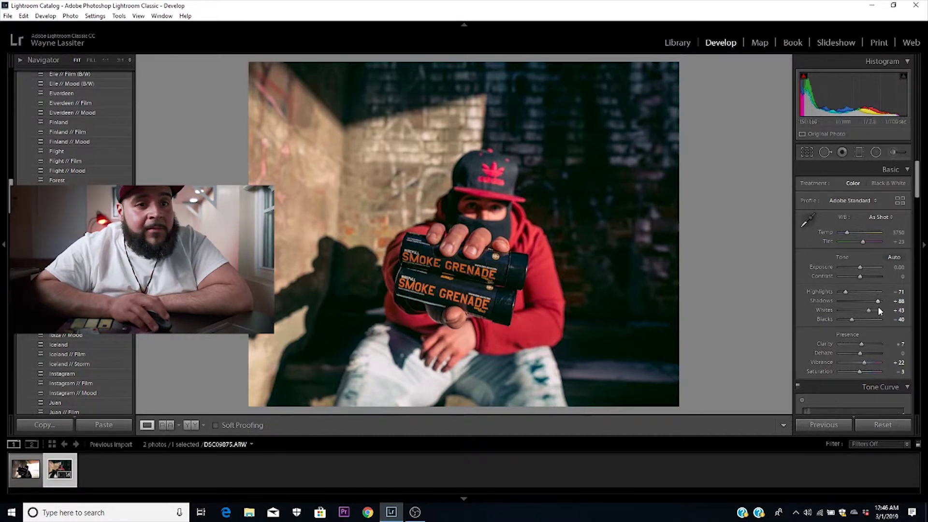
left_click_drag(867, 309, 865, 310)
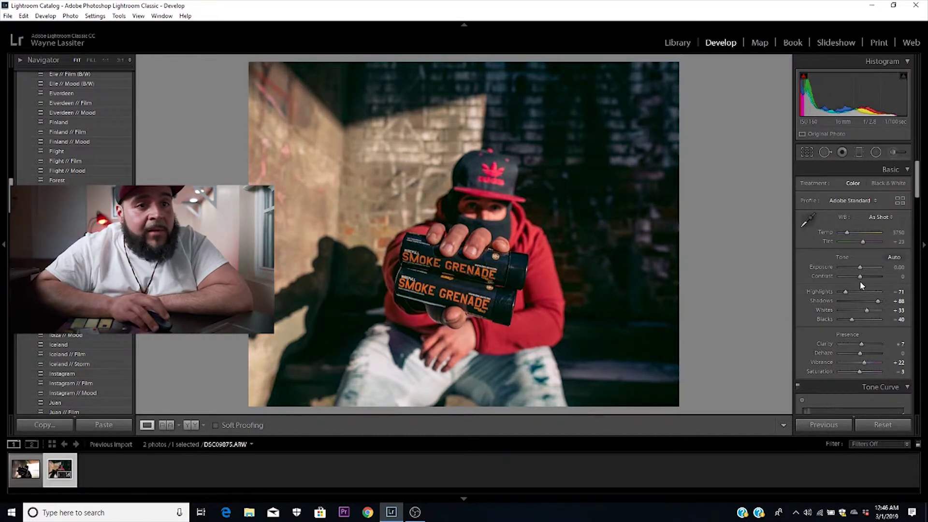
Set the Presence sliders to Clarity +17, Vibrance −29 and Saturation +19.
left_click_drag(861, 277, 866, 277)
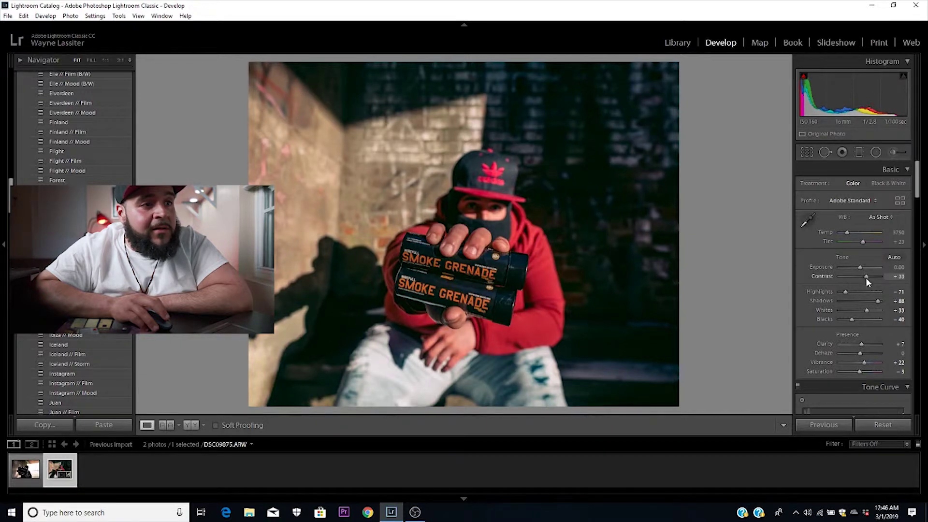
scroll(867, 277, "down", 3)
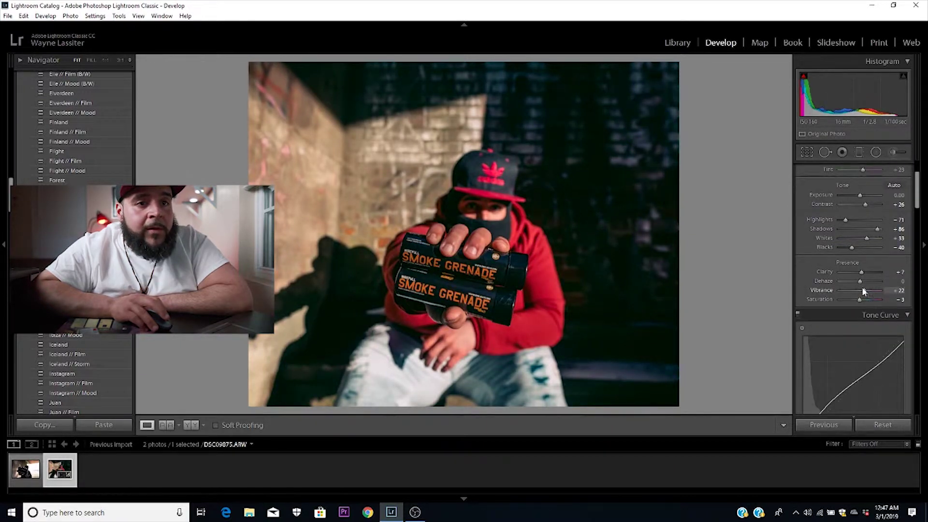
left_click_drag(859, 272, 884, 282)
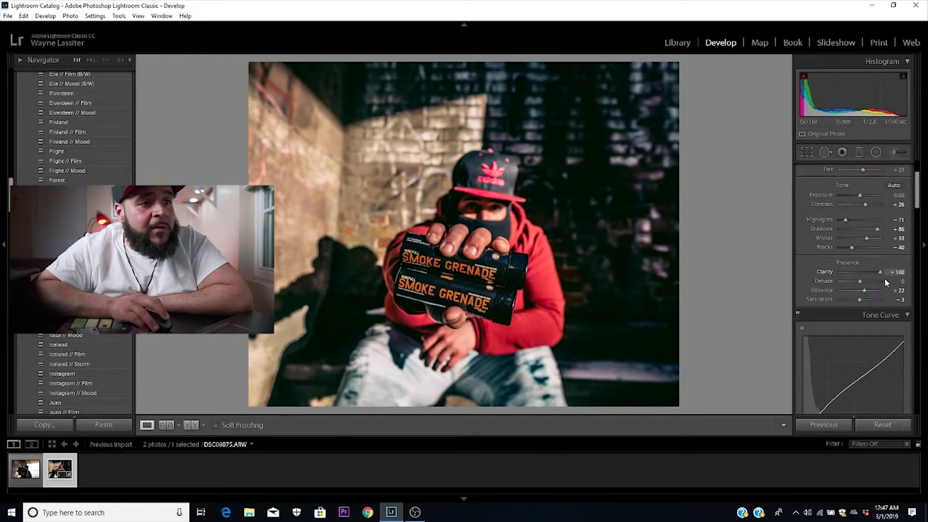
left_click_drag(876, 278, 861, 275)
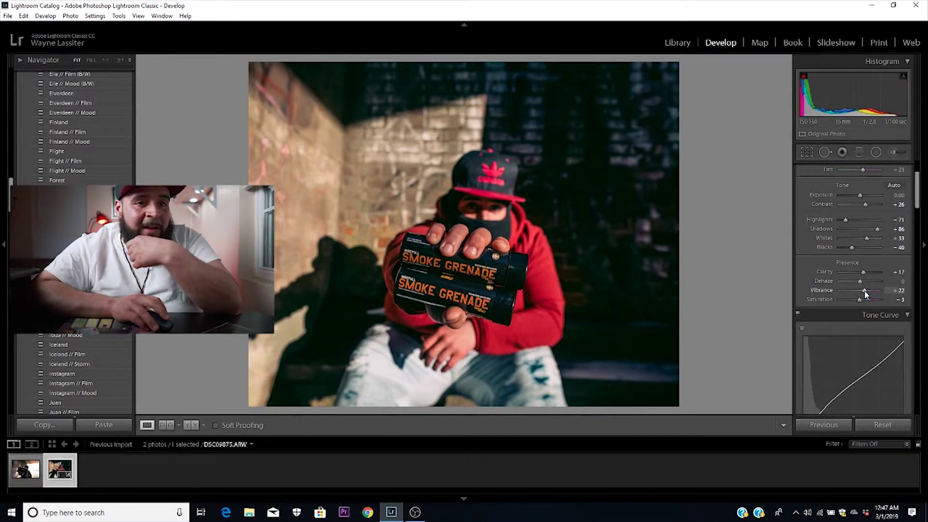
left_click_drag(860, 291, 855, 291)
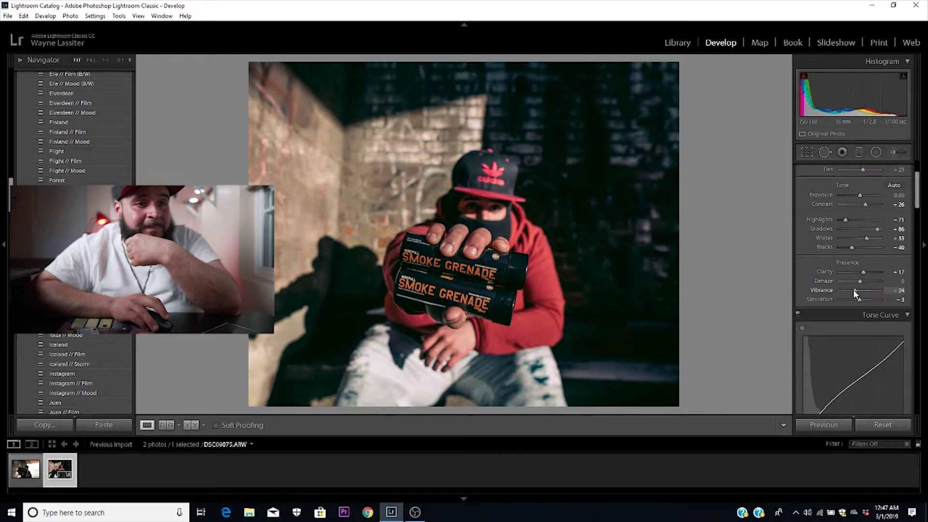
left_click_drag(853, 289, 862, 302)
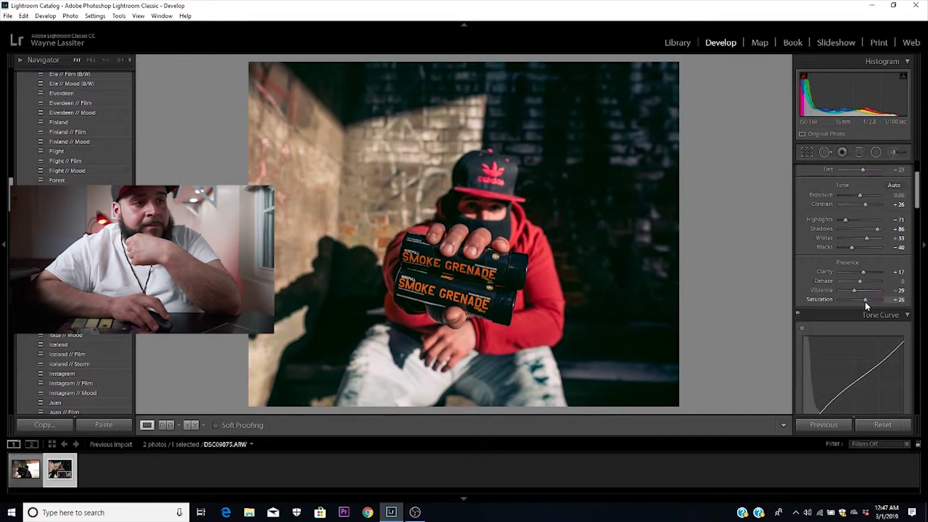
left_click_drag(865, 301, 867, 301)
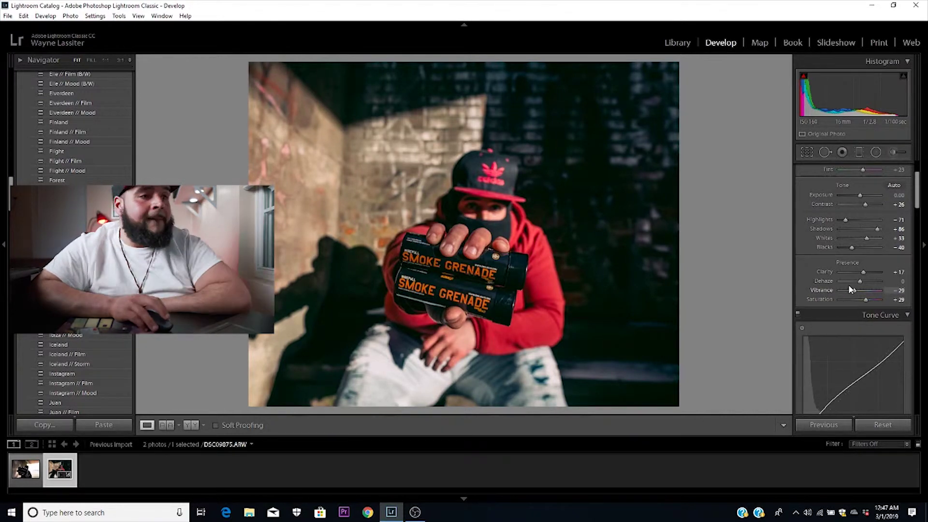
scroll(846, 285, "down", 2)
mouse_move(866, 259)
left_mouse_down()
mouse_move(856, 247)
mouse_move(864, 260)
left_mouse_up()
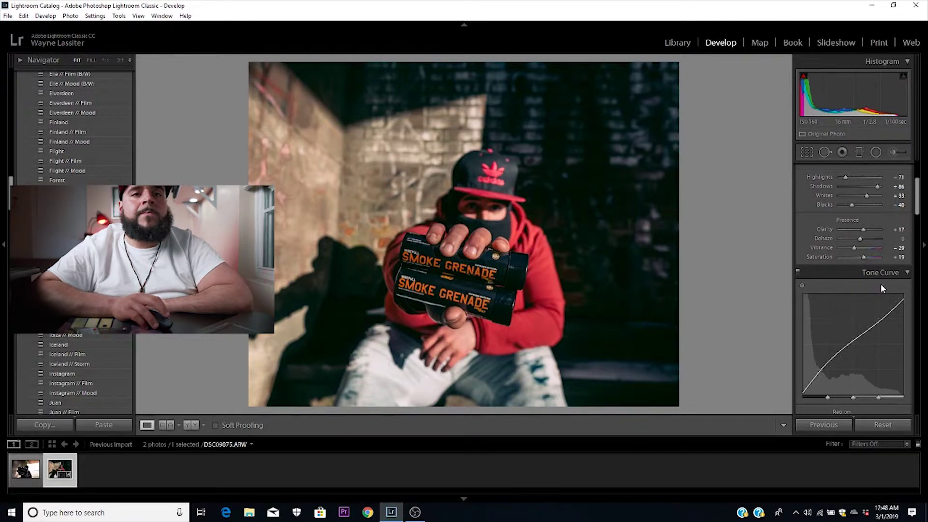
Darken the Tone Curve shadows to −18 and highlights to −20.
scroll(916, 215, "down", 3)
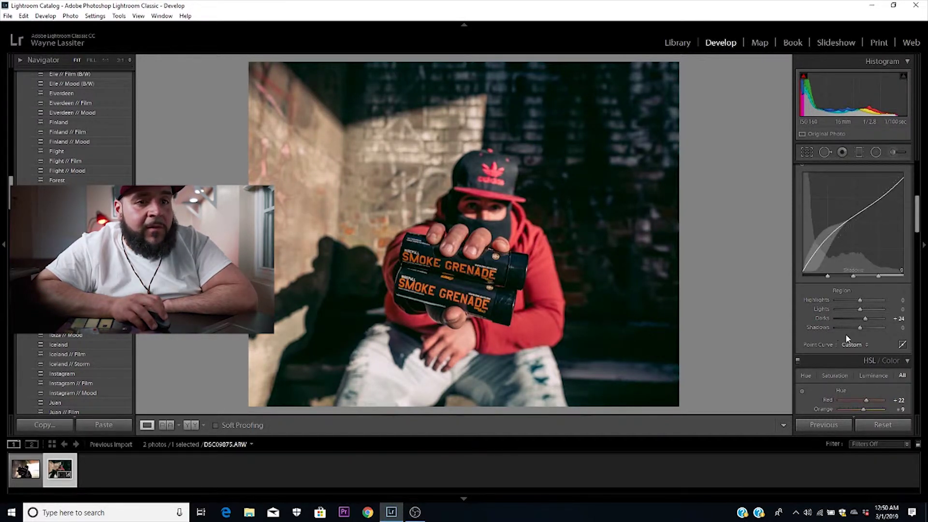
left_click_drag(857, 325, 854, 326)
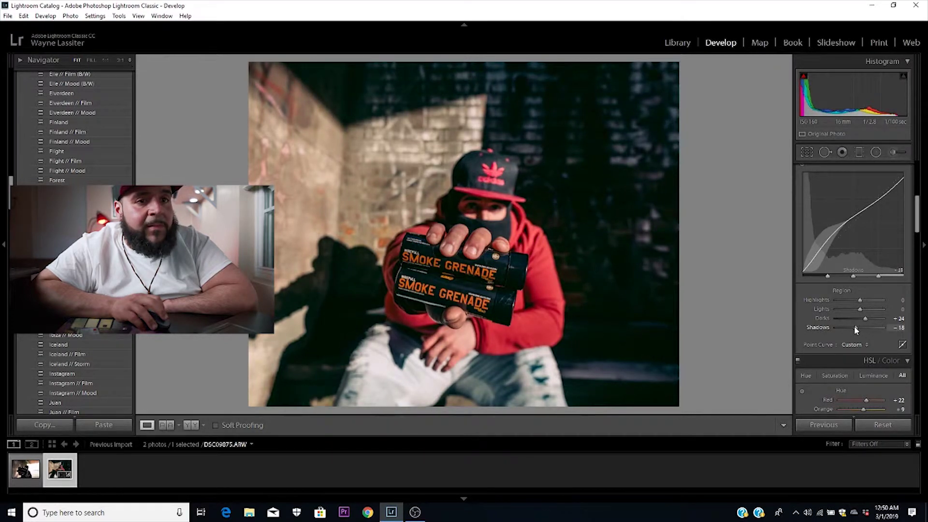
left_click_drag(853, 325, 852, 326)
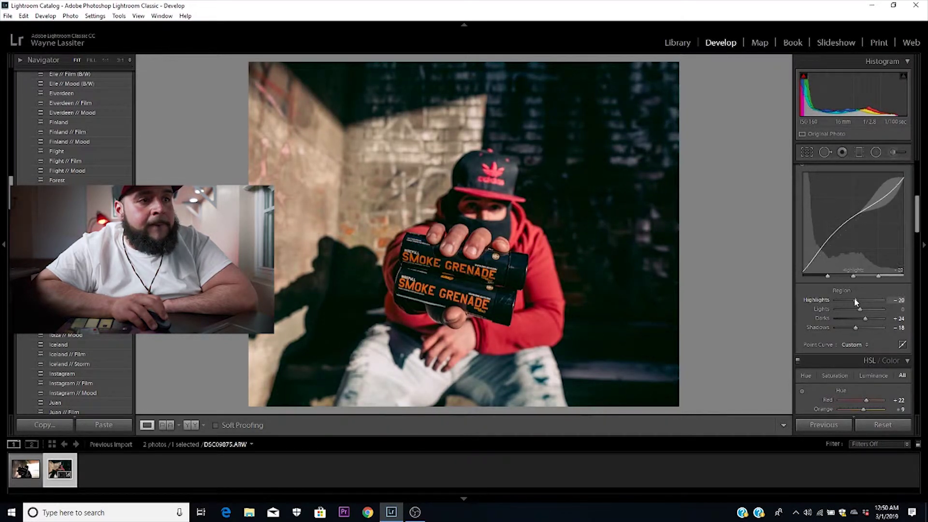
Reset the Orange hue to 0 and ease the Yellow hue to −16.
scroll(859, 290, "down", 5)
left_click_drag(854, 237, 864, 239)
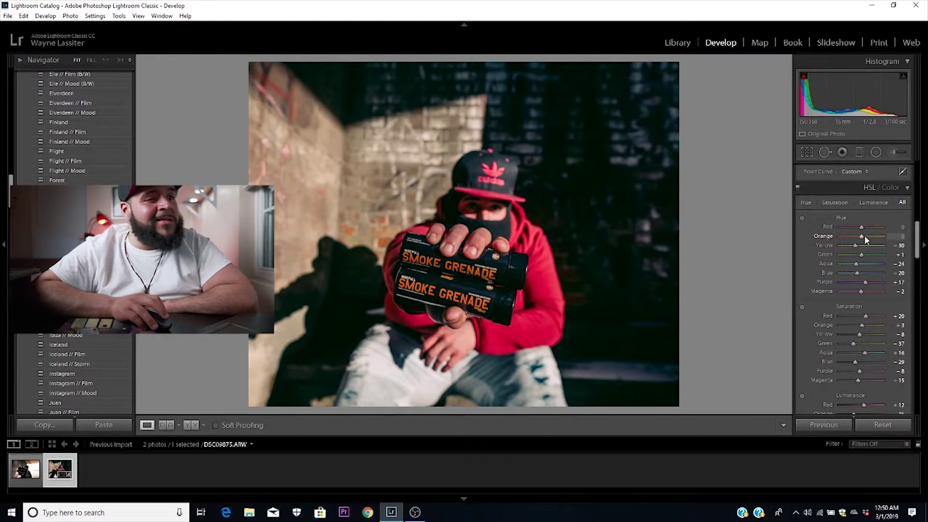
double_click(858, 237)
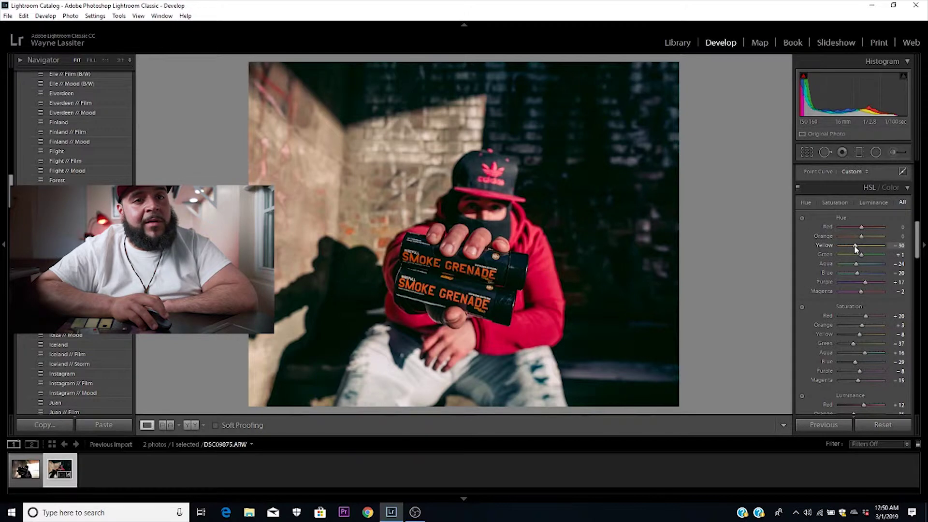
left_click_drag(854, 247, 860, 250)
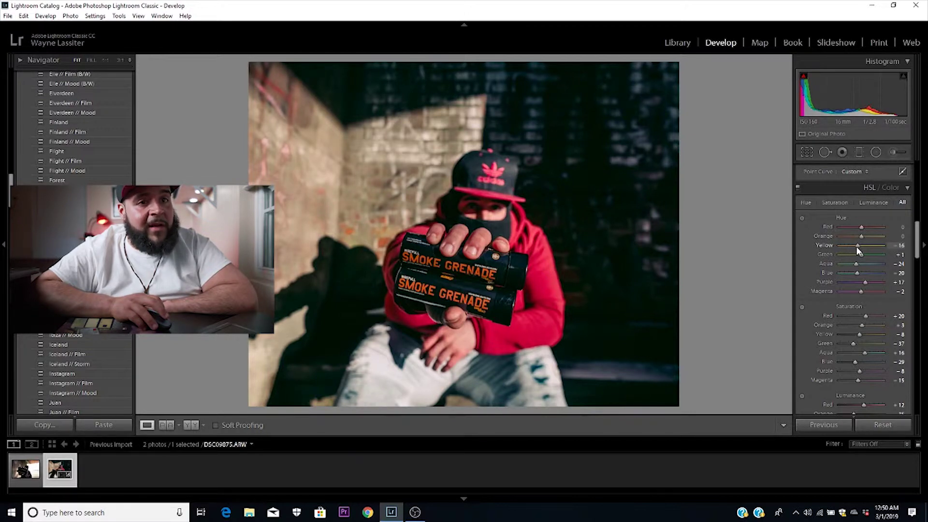
scroll(854, 244, "down", 3)
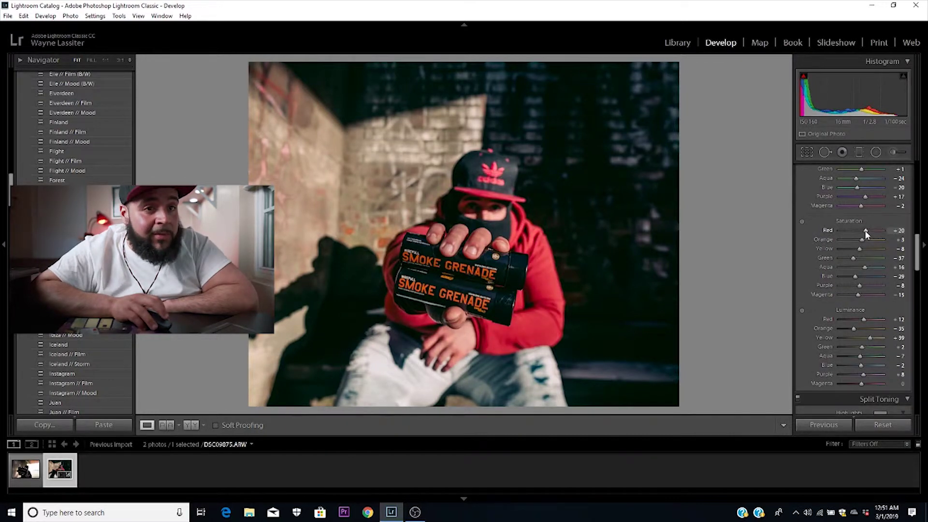
Boost HSL saturation to Red +33 and Orange +13.
mouse_move(862, 230)
left_mouse_down()
mouse_move(851, 233)
mouse_move(879, 235)
mouse_move(836, 239)
mouse_move(860, 232)
left_mouse_up()
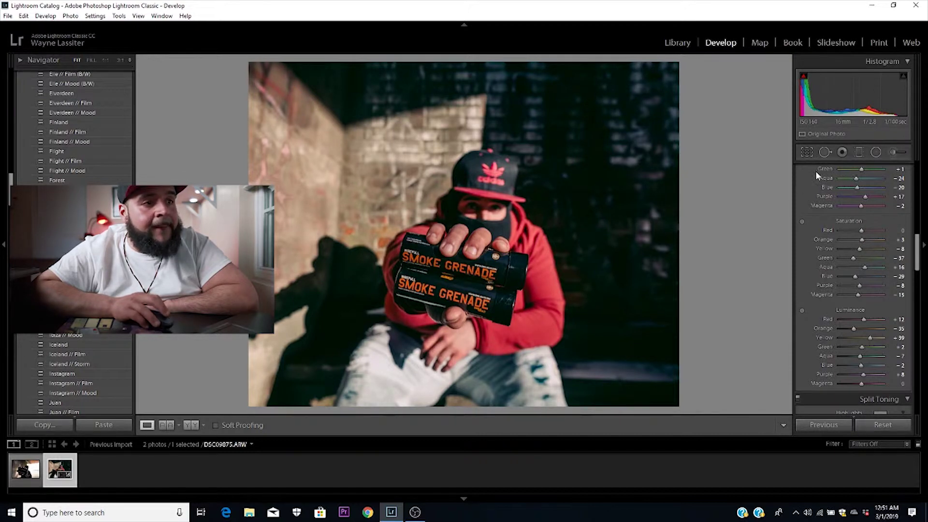
left_click_drag(861, 231, 870, 231)
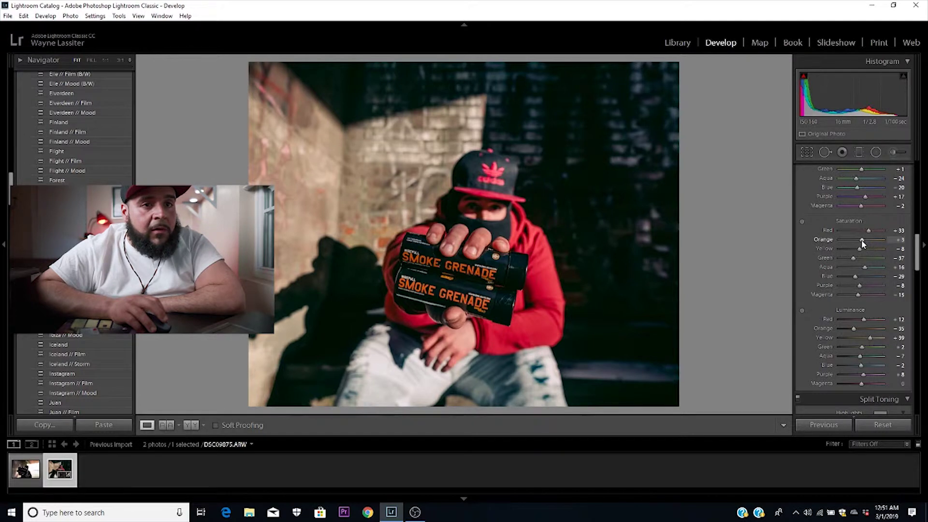
mouse_move(860, 243)
left_mouse_down()
mouse_move(882, 246)
mouse_move(865, 250)
left_mouse_up()
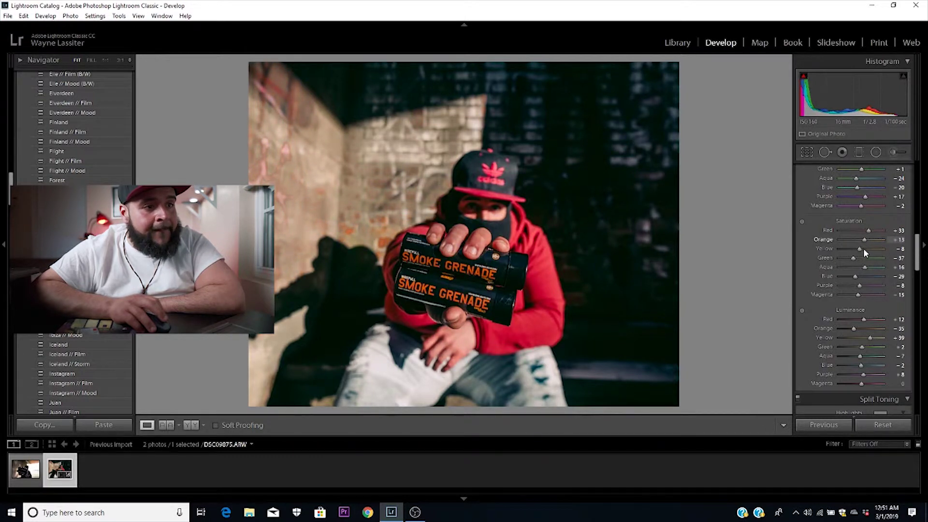
Desaturate Green, Blue and Purple to −100, resetting Aqua and Magenta to 0.
left_click_drag(853, 254, 852, 273)
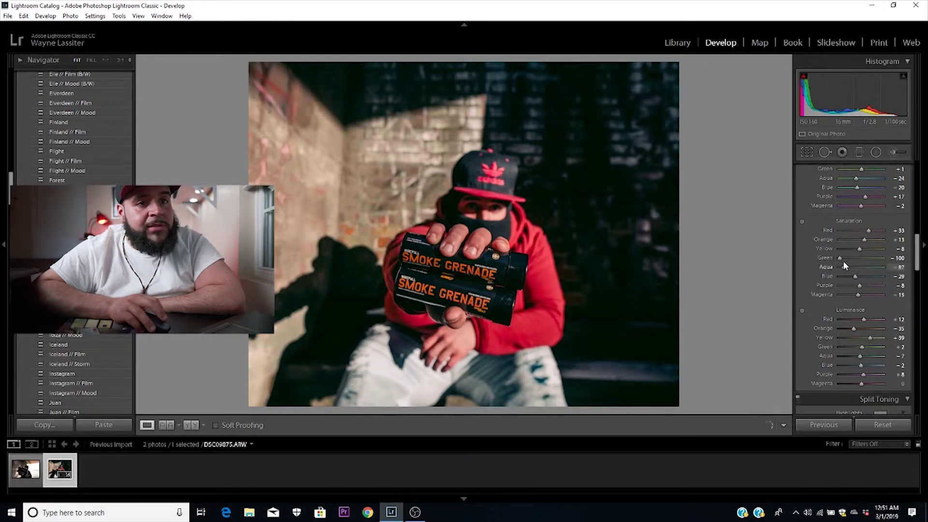
left_click_drag(865, 265, 798, 265)
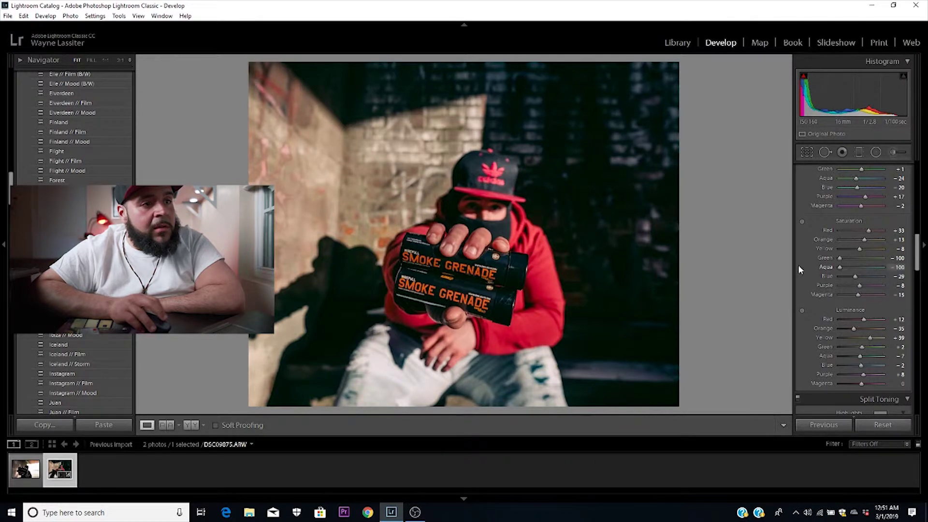
double_click(858, 268)
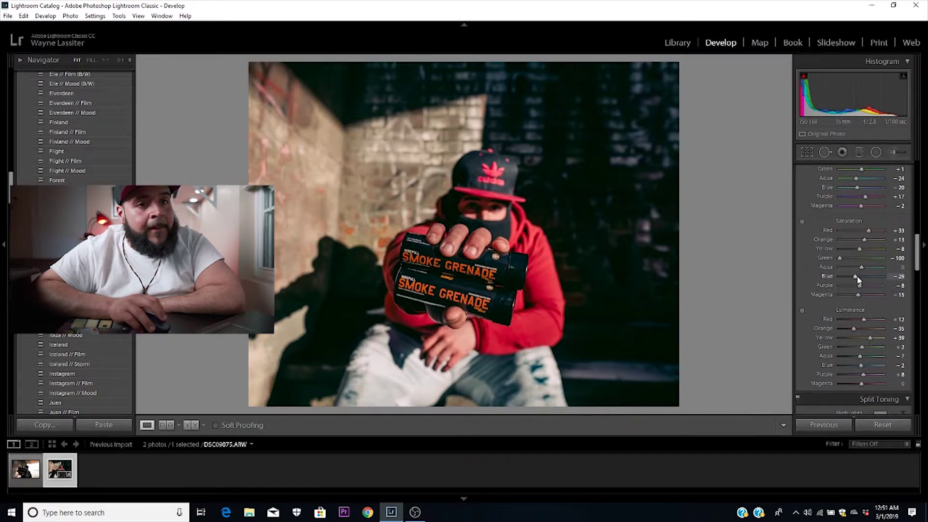
mouse_move(855, 279)
left_mouse_down()
mouse_move(874, 275)
mouse_move(810, 275)
mouse_move(862, 277)
mouse_move(843, 276)
left_mouse_up()
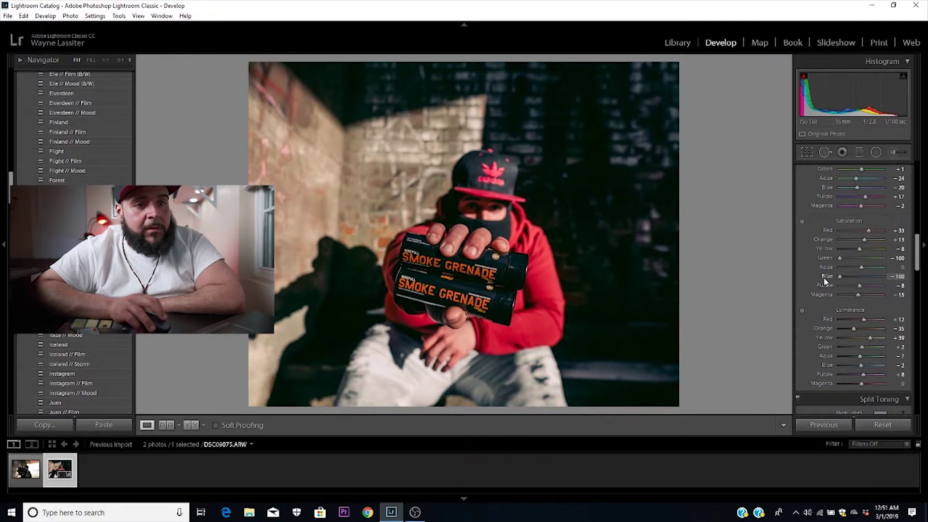
left_click_drag(878, 277, 820, 282)
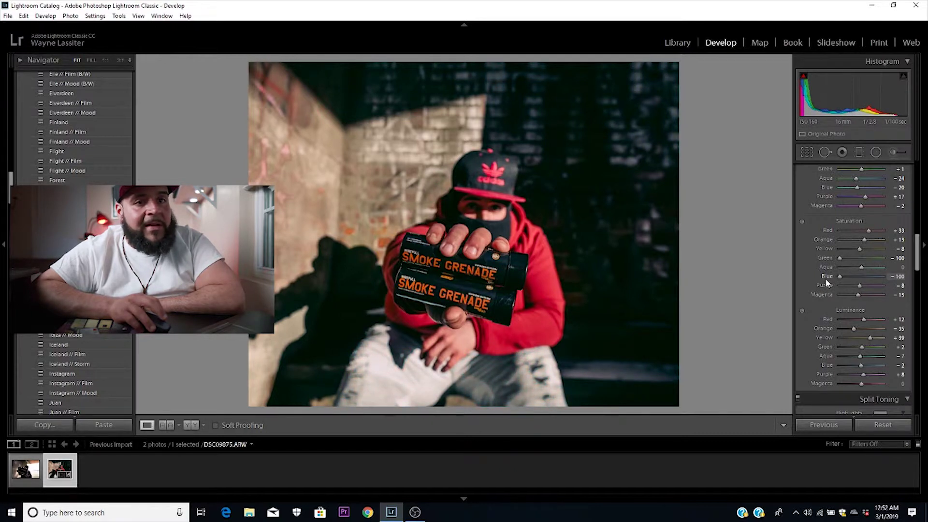
left_click_drag(863, 290, 798, 295)
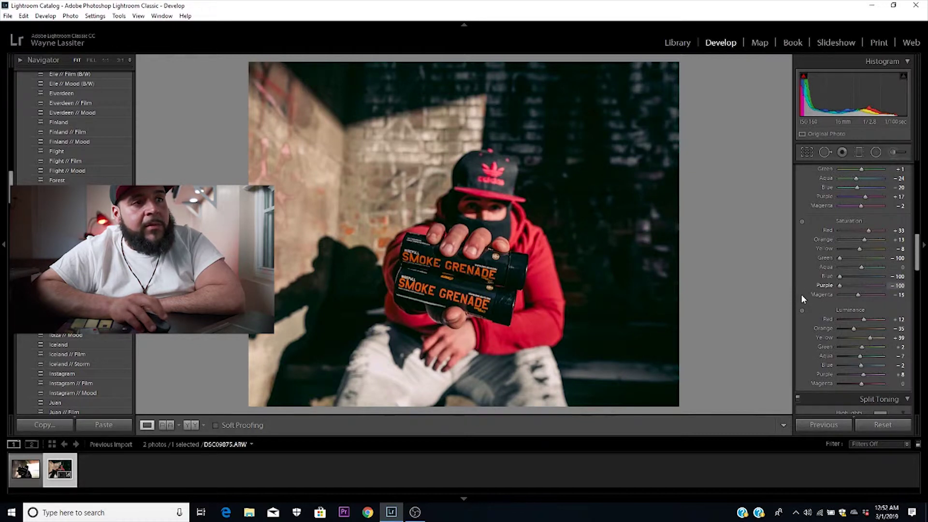
mouse_move(857, 295)
left_mouse_down()
mouse_move(891, 295)
mouse_move(790, 313)
mouse_move(863, 317)
mouse_move(804, 309)
mouse_move(863, 300)
mouse_move(816, 294)
mouse_move(859, 290)
left_mouse_up()
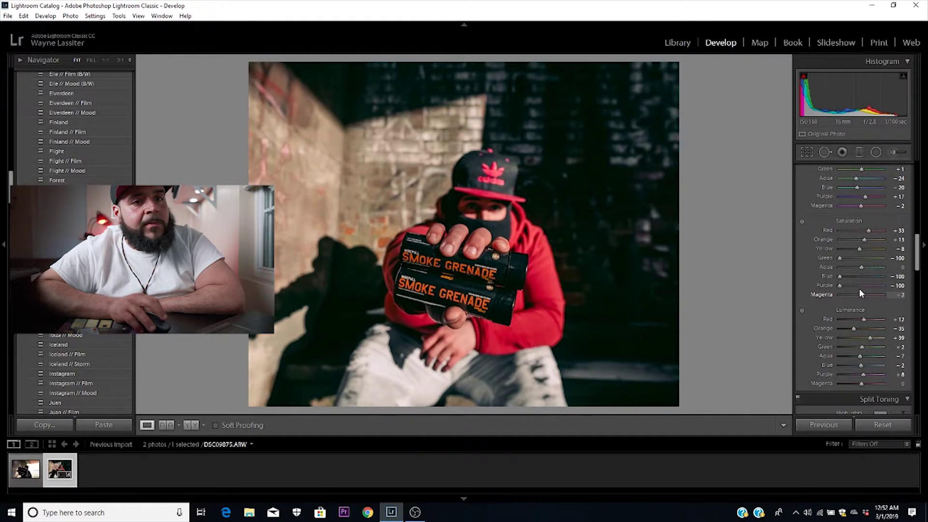
double_click(863, 295)
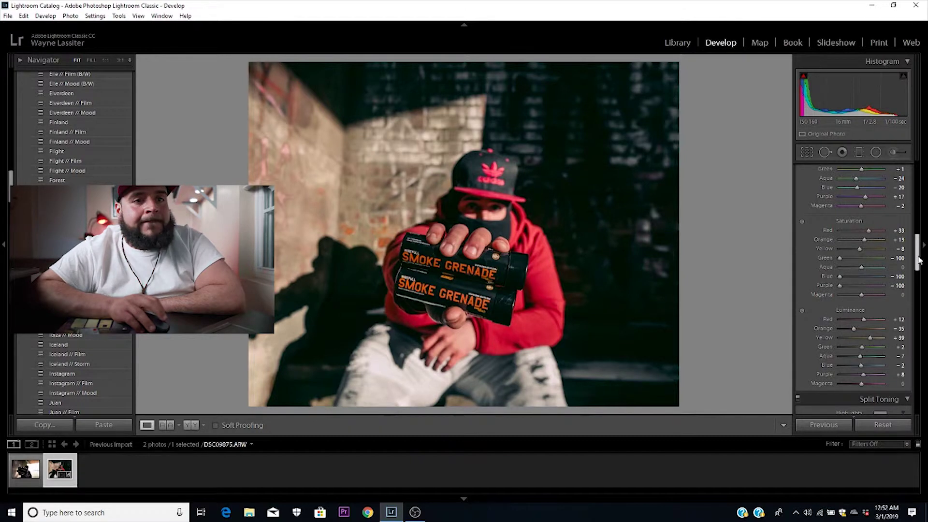
Reset Red and Orange luminance to 0 and drag Green luminance to −89.
scroll(921, 265, "down", 2)
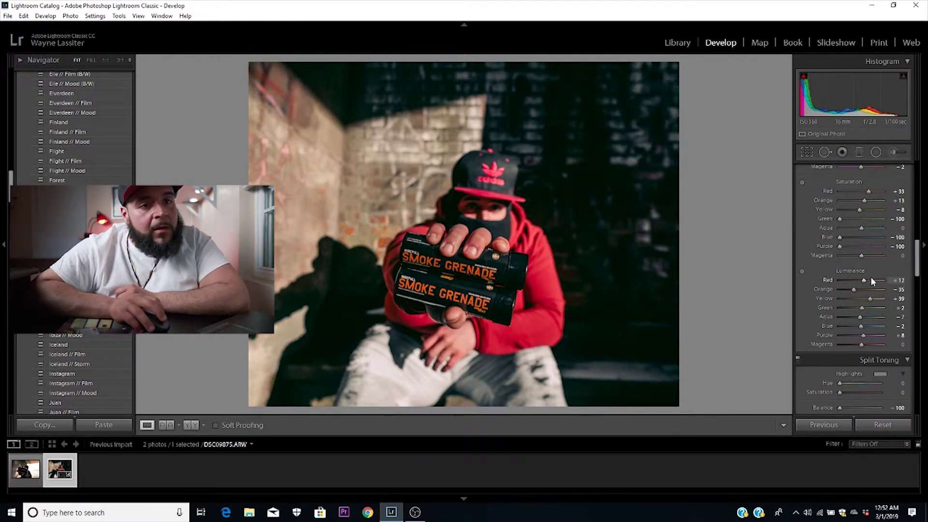
mouse_move(865, 281)
left_mouse_down()
mouse_move(842, 286)
mouse_move(917, 282)
mouse_move(770, 298)
mouse_move(918, 283)
mouse_move(851, 294)
left_mouse_up()
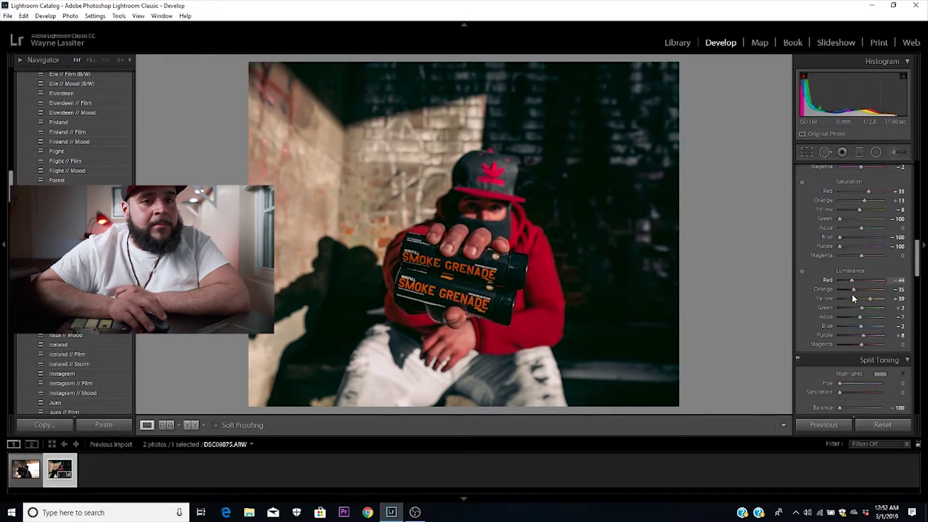
double_click(850, 281)
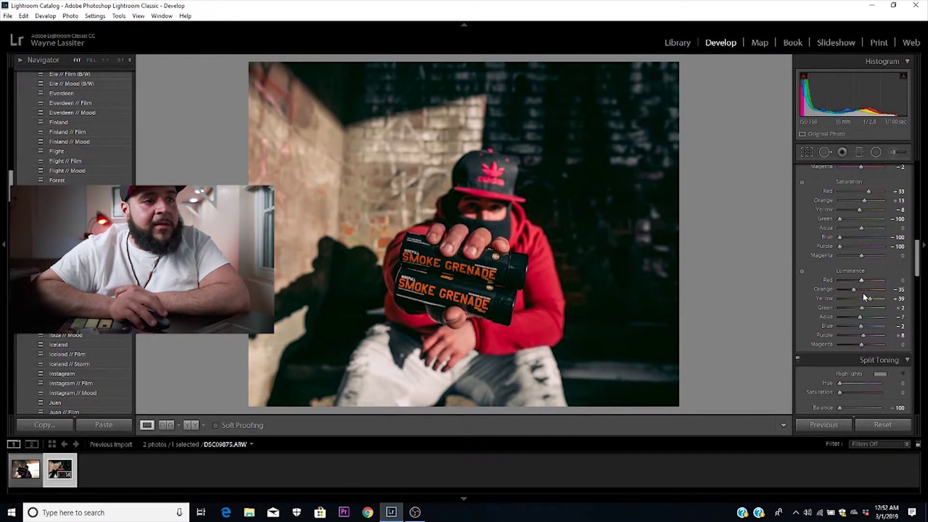
left_click_drag(854, 290, 831, 293)
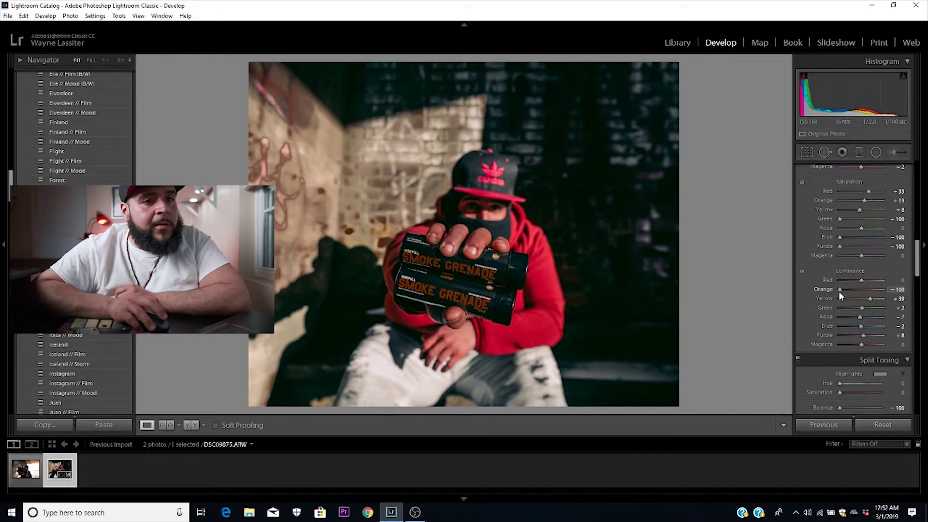
double_click(830, 291)
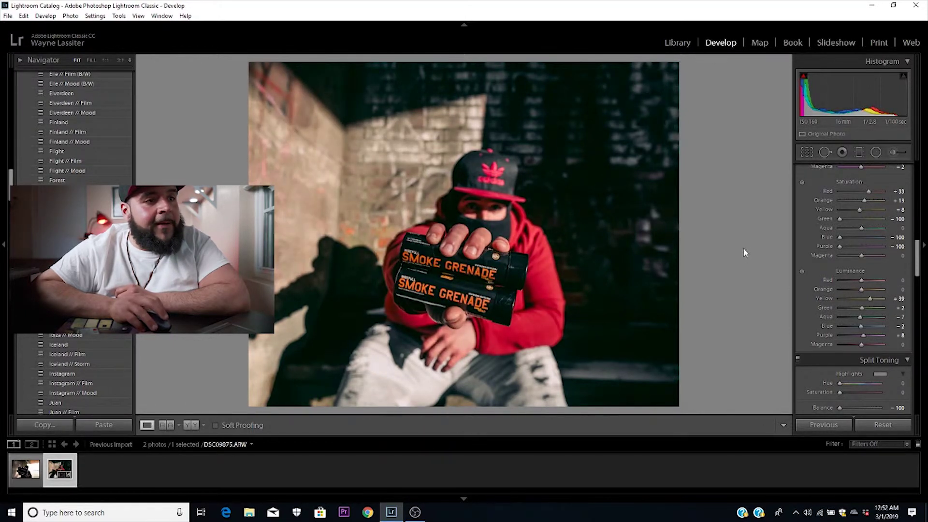
left_click_drag(863, 308, 839, 323)
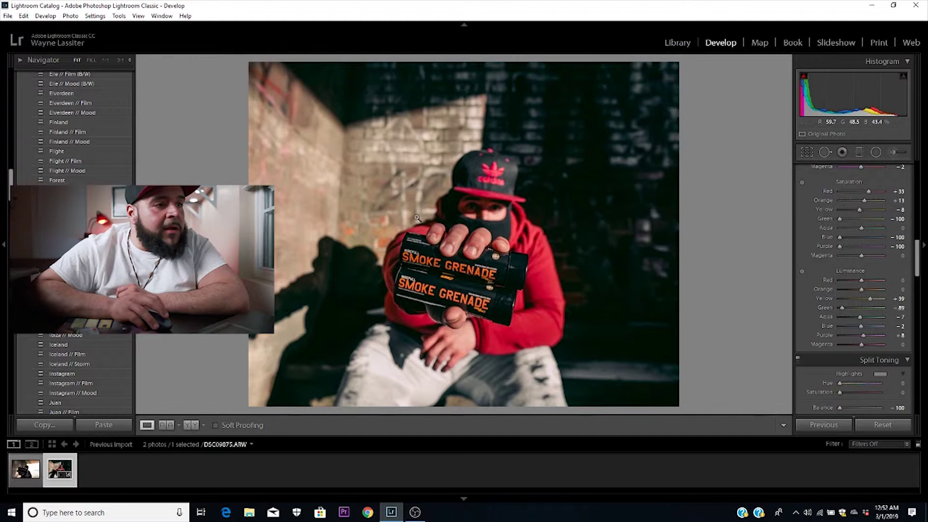
left_click(344, 239)
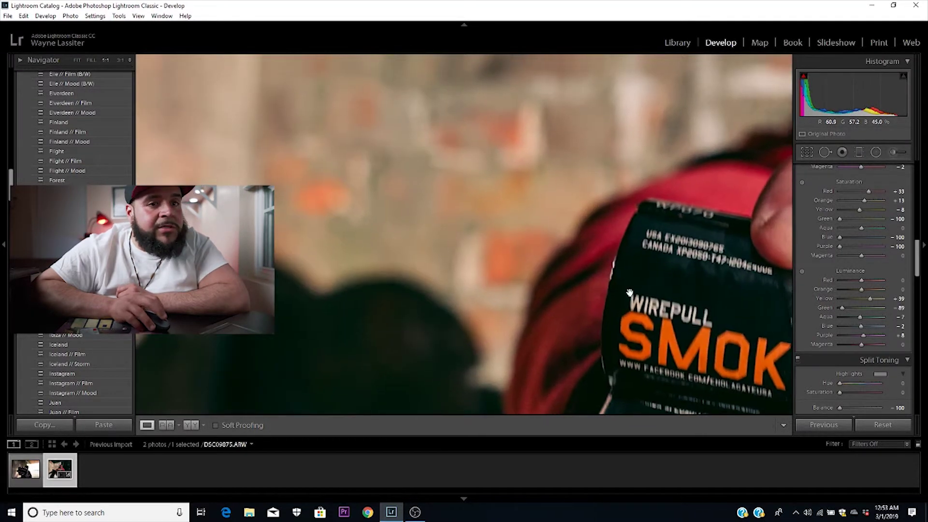
Darken Green and Aqua luminance to −100 and set Blue luminance to −69.
left_click_drag(846, 311, 813, 306)
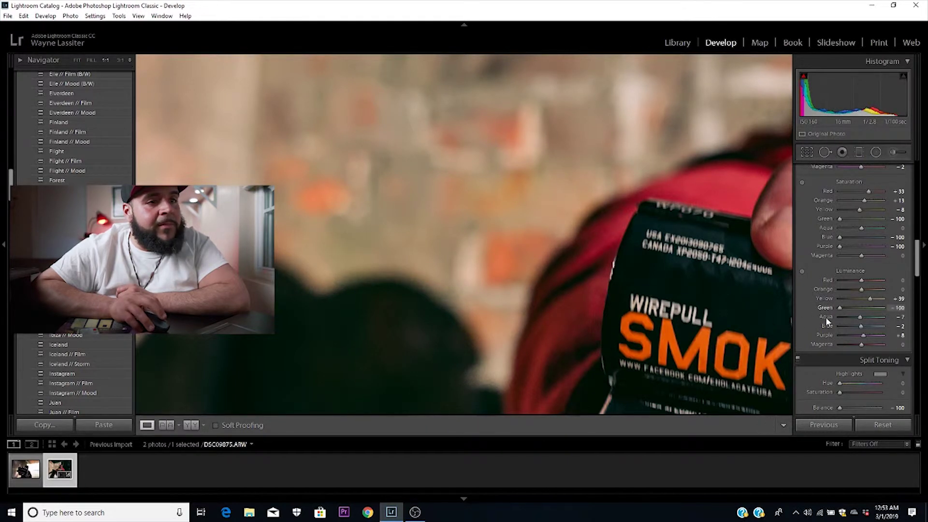
left_click(365, 215)
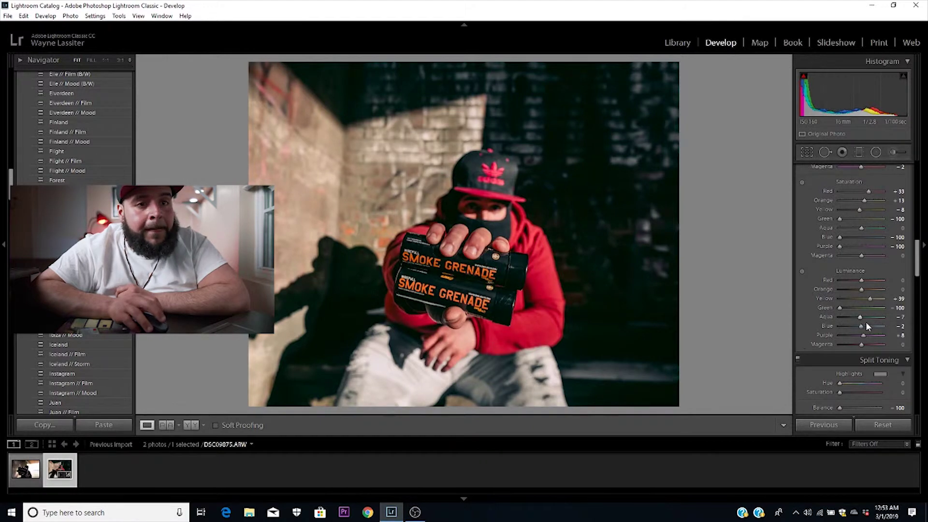
left_click_drag(860, 316, 879, 321)
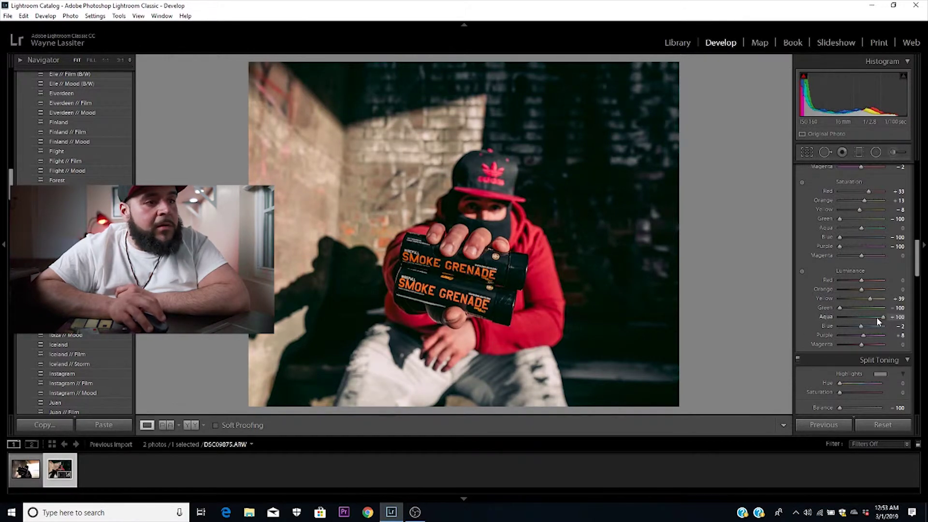
left_click_drag(891, 329, 746, 341)
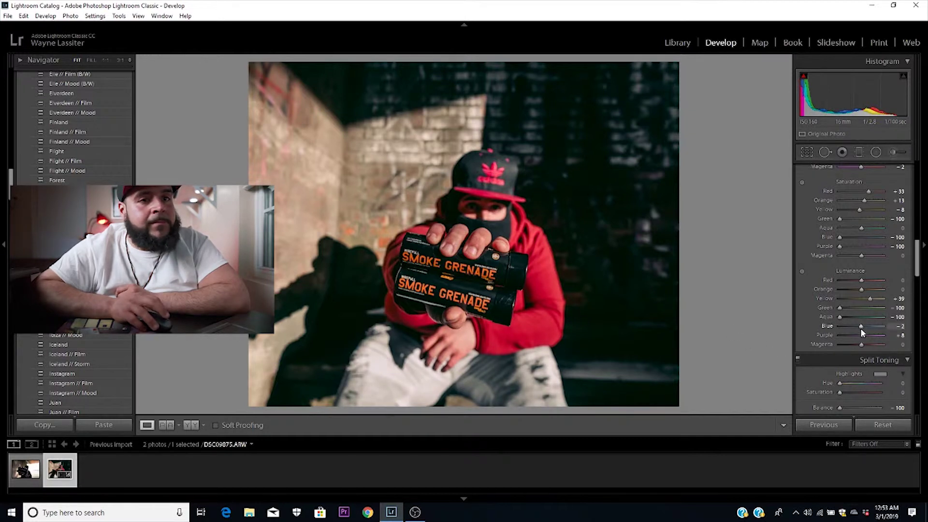
left_click_drag(859, 326, 818, 331)
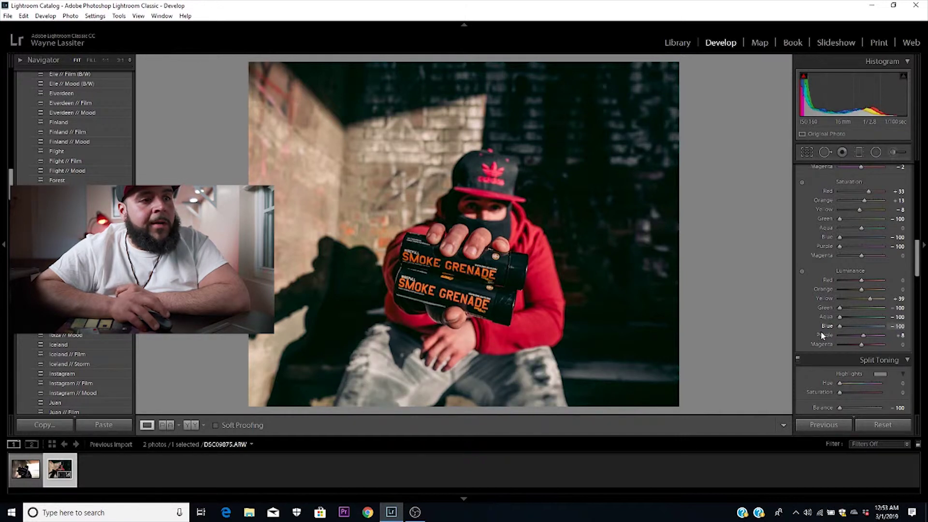
left_click_drag(830, 332, 770, 343)
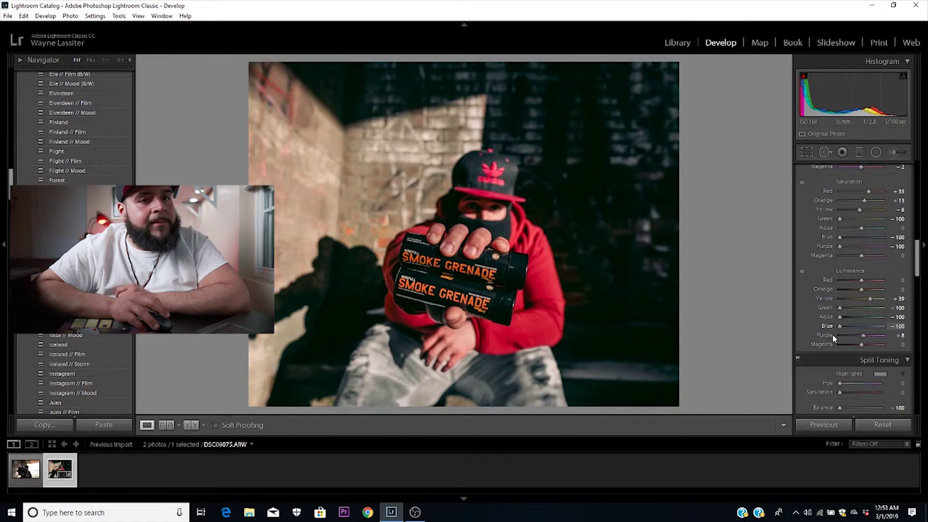
left_click_drag(844, 326, 921, 351)
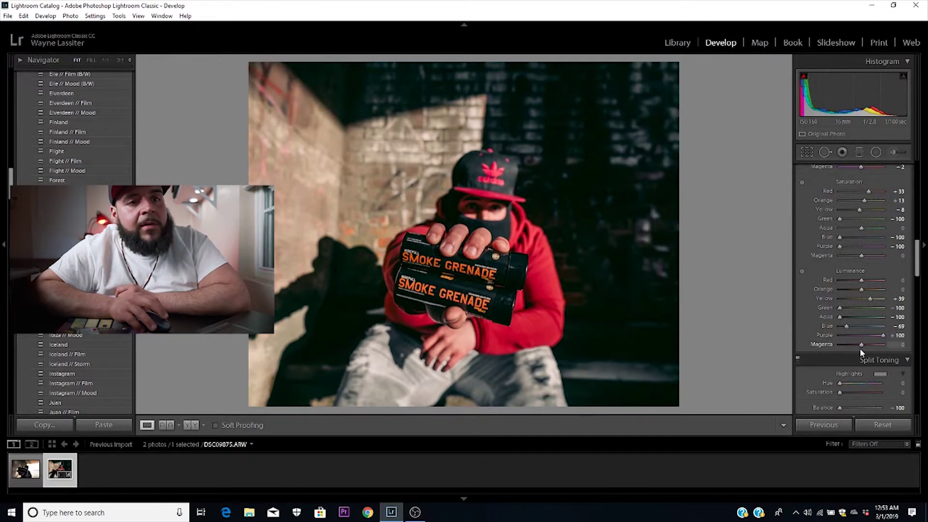
Darken Magenta luminance and tint highlights blue: hue 219, saturation 46, balance −100.
left_click_drag(861, 346, 788, 347)
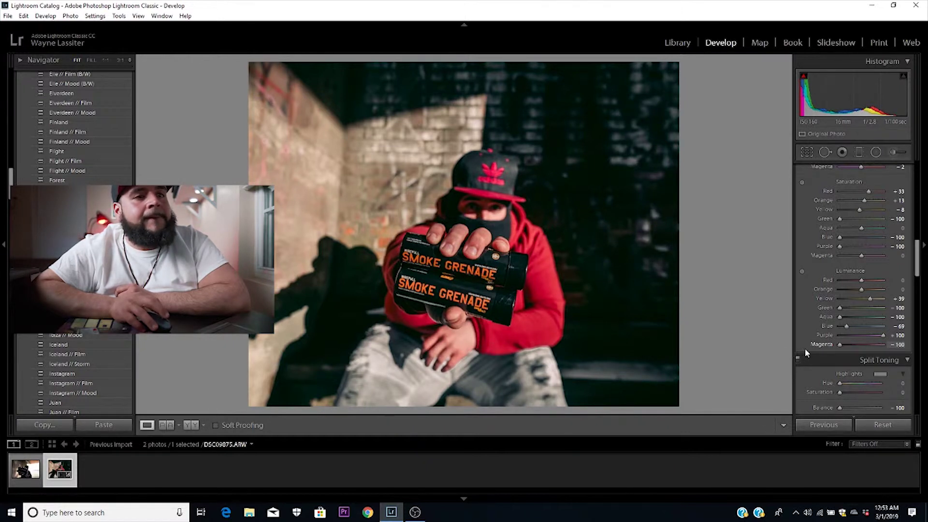
left_click_drag(917, 260, 864, 285)
left_click_drag(840, 294, 859, 297)
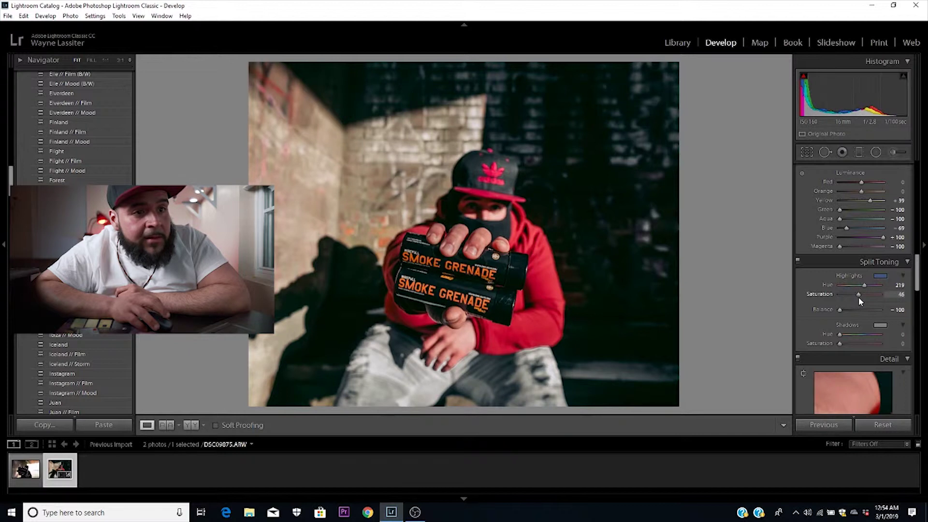
Lower the Split Toning highlight saturation to 27.
left_click_drag(858, 297, 850, 296)
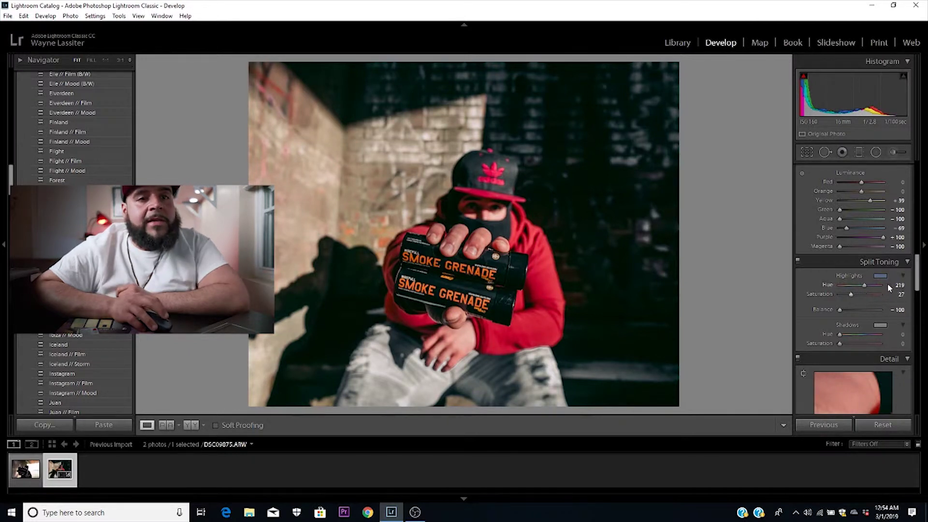
scroll(917, 290, "down", 1)
scroll(917, 290, "down", 8)
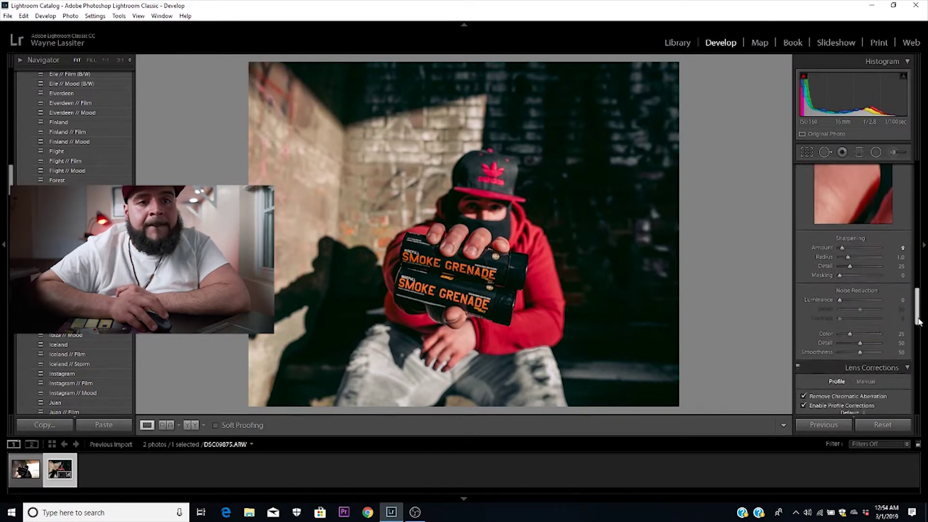
Set Sharpening Amount to 40 and Luminance noise reduction to 17.
left_click_drag(842, 205, 850, 208)
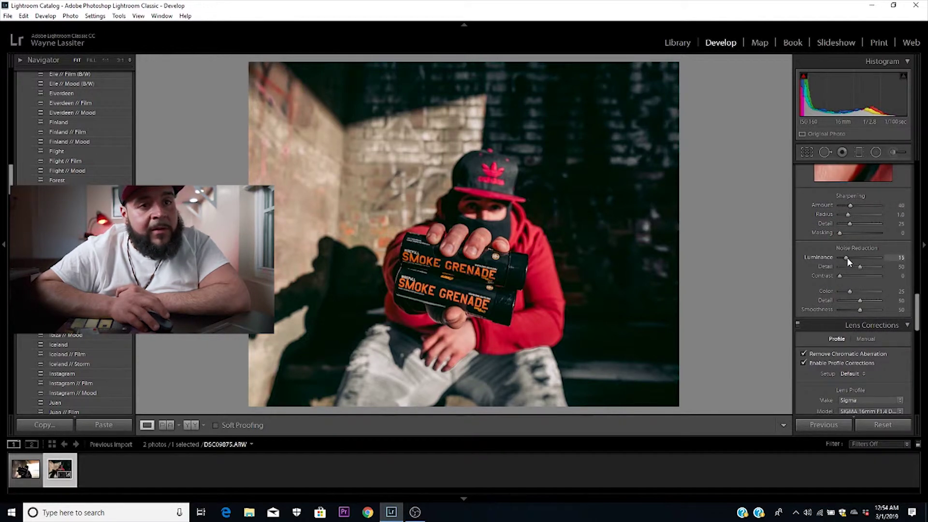
left_click_drag(848, 258, 845, 259)
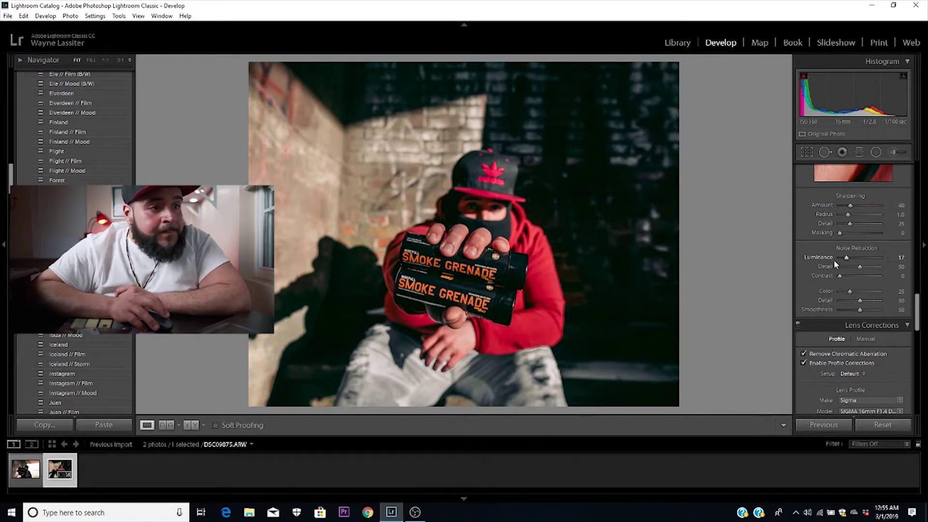
left_click_drag(917, 317, 922, 382)
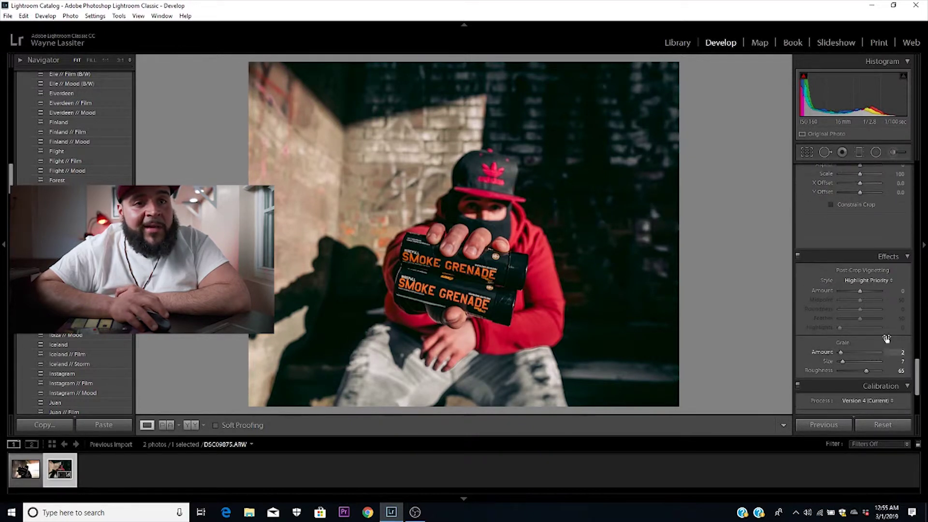
Try a post-crop vignette, then reset its amount to 0.
left_click_drag(859, 289, 854, 290)
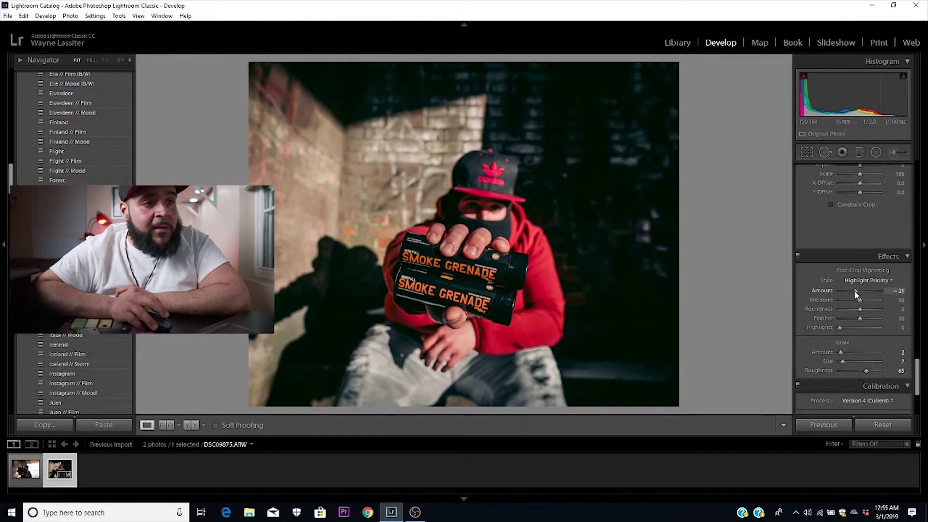
left_click_drag(852, 291, 854, 291)
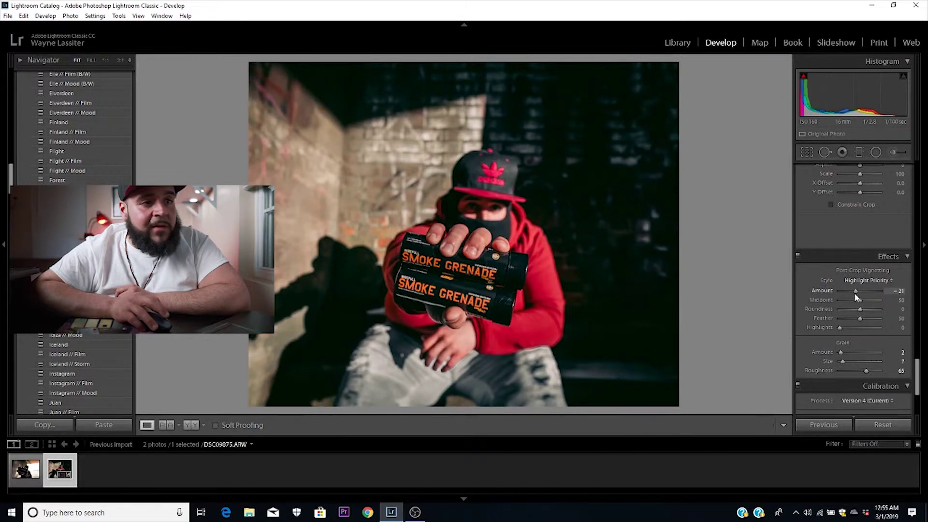
double_click(856, 291)
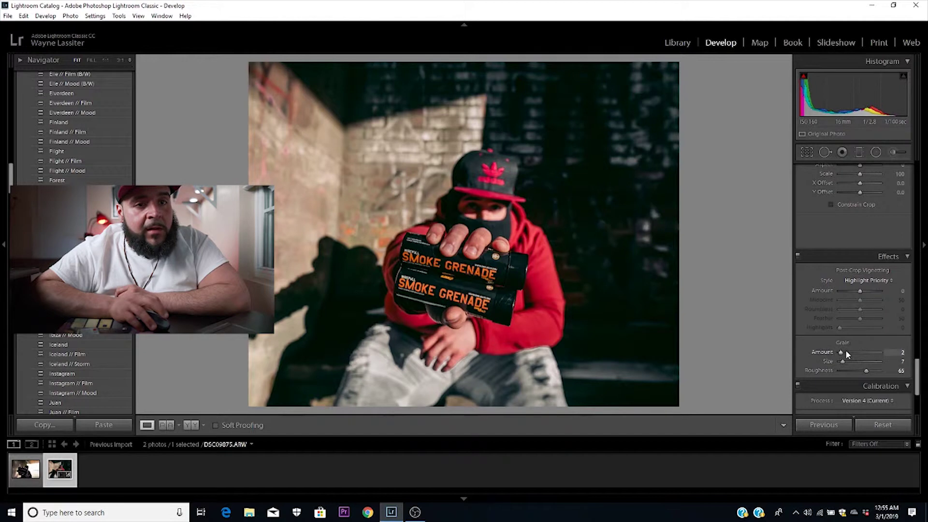
Set Grain Amount to 4 and shift the Calibration Blue Primary hue to +67.
left_click_drag(840, 351, 841, 358)
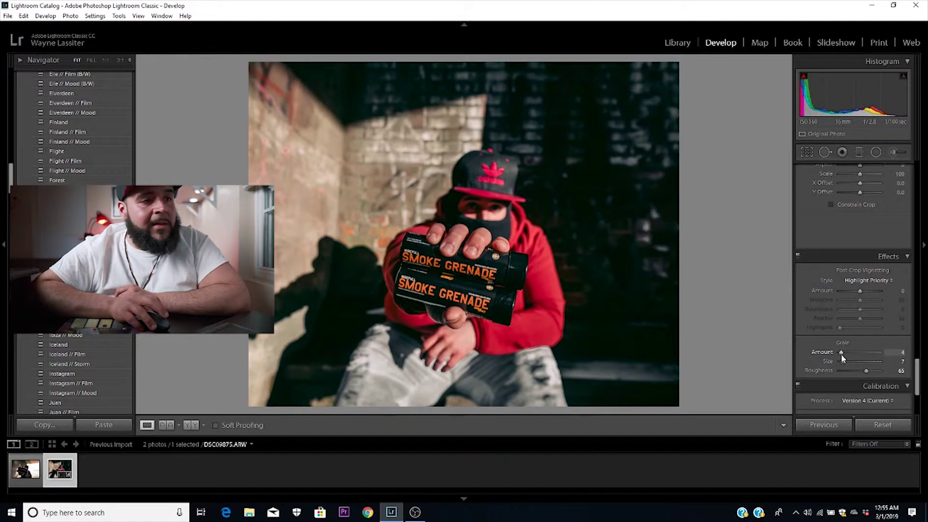
left_click(881, 386)
mouse_move(860, 395)
left_mouse_down()
mouse_move(823, 396)
mouse_move(890, 396)
mouse_move(858, 402)
mouse_move(873, 401)
left_mouse_up()
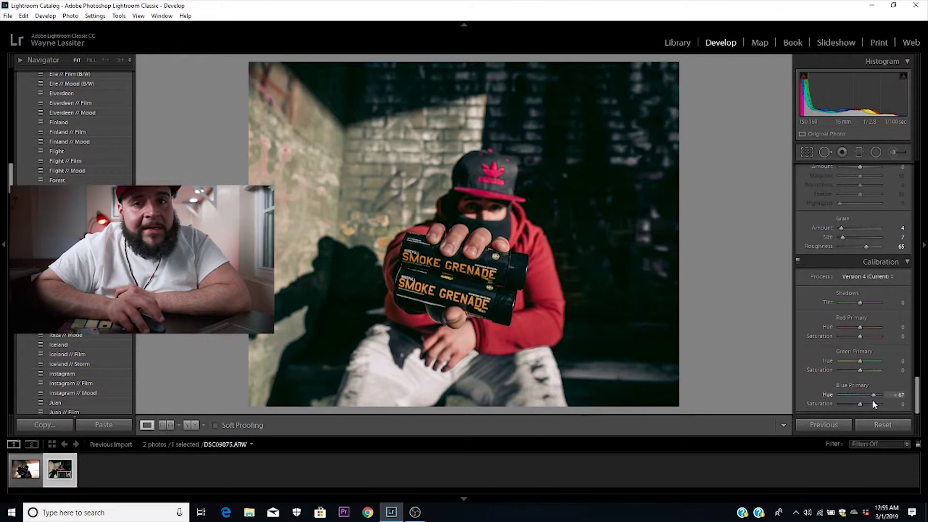
Set Calibration Blue Primary Hue to +14 and Saturation to +2.
left_click_drag(874, 403, 875, 404)
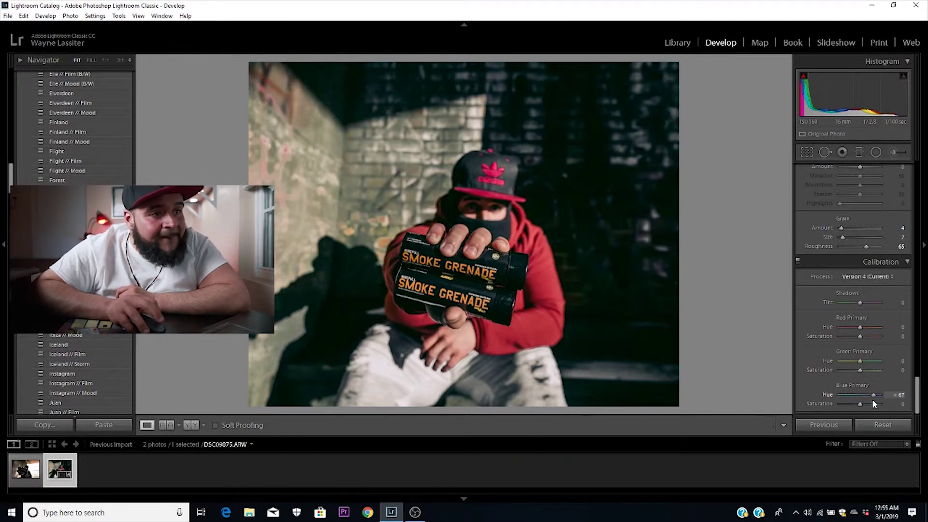
left_click_drag(867, 399, 860, 423)
left_click(855, 405)
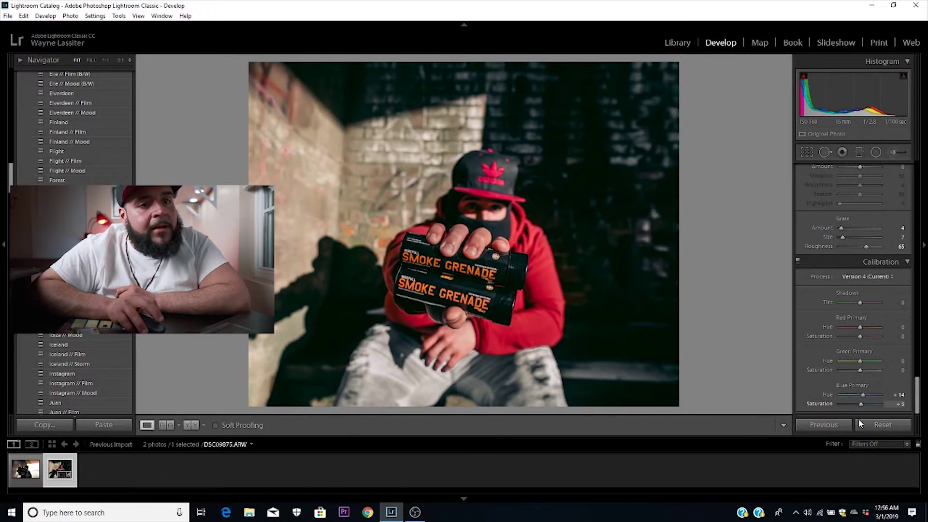
left_click_drag(859, 423, 857, 419)
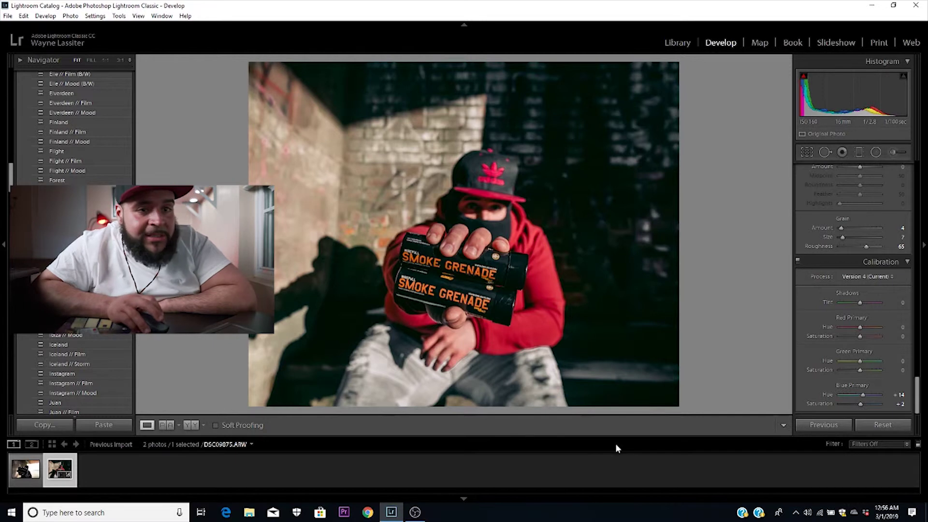
Keep Red Primary Hue at 0 and set Red Primary Saturation to -5.
mouse_move(860, 328)
left_mouse_down()
mouse_move(875, 328)
mouse_move(848, 332)
left_mouse_up()
double_click(855, 328)
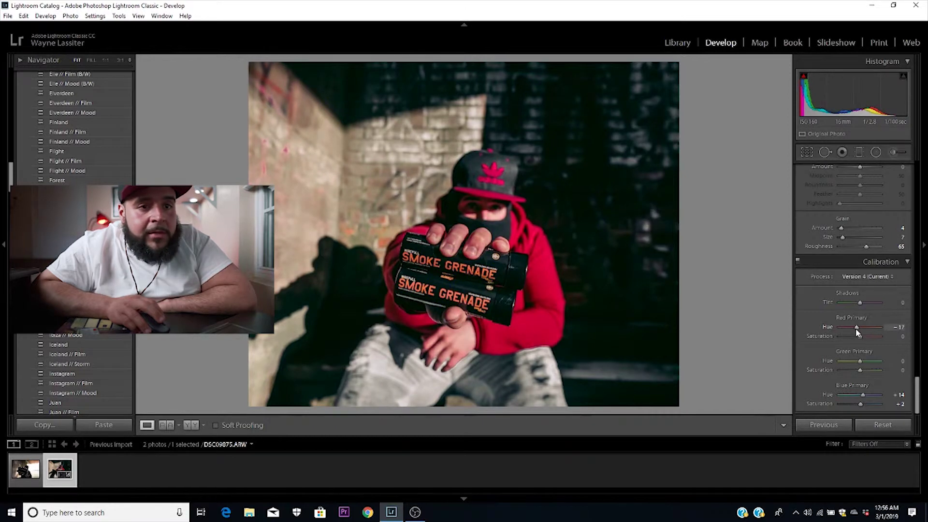
left_click_drag(859, 336, 851, 342)
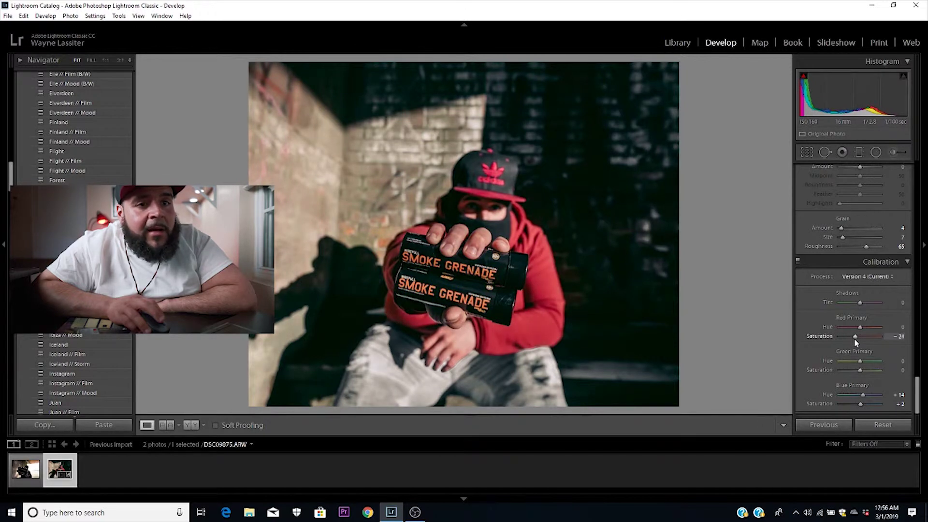
double_click(854, 338)
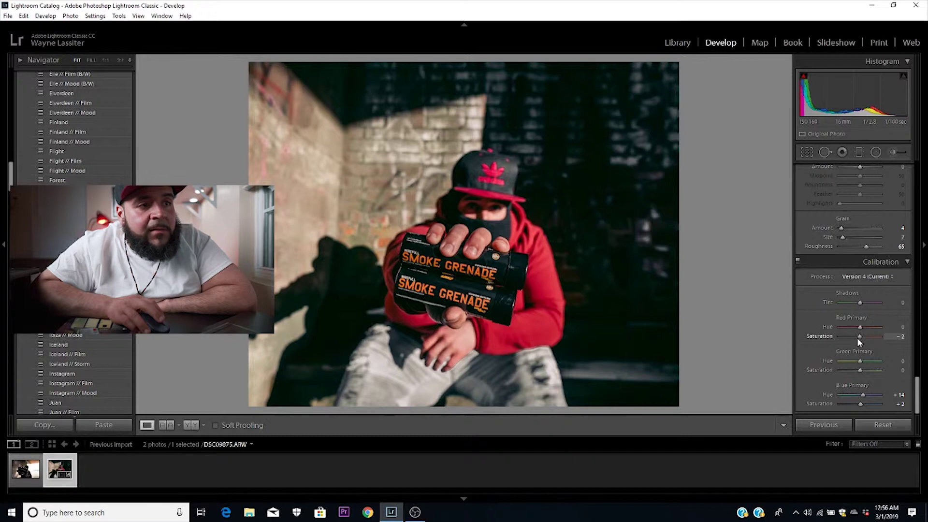
left_click_drag(854, 339, 860, 338)
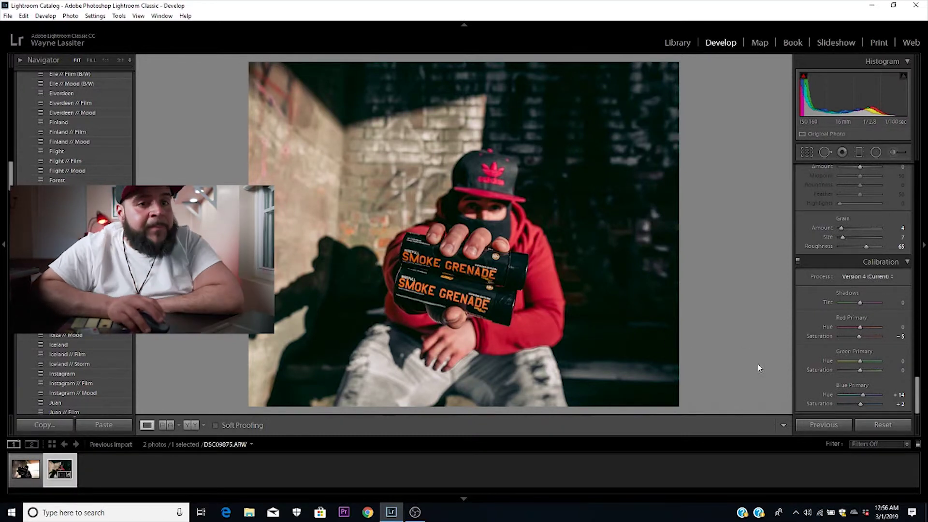
left_click_drag(917, 393, 922, 193)
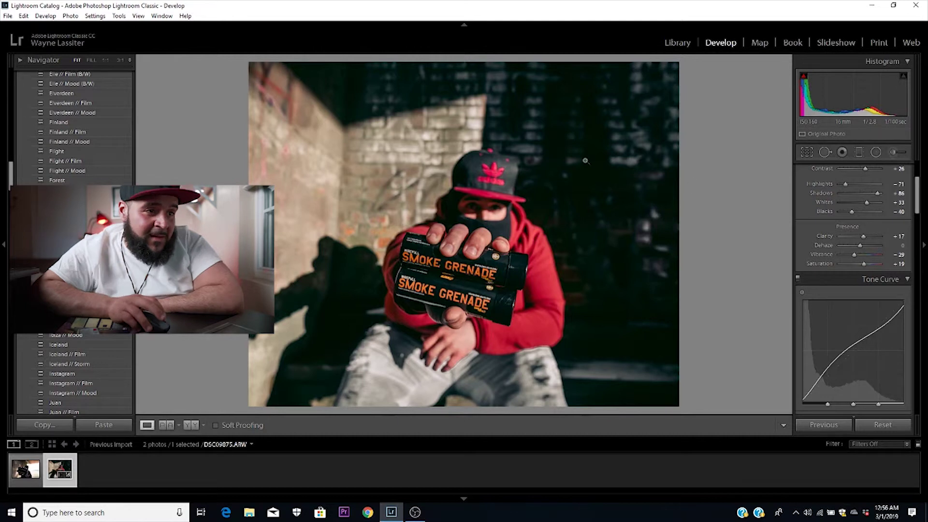
left_click(480, 203)
scroll(506, 193, "down", 4)
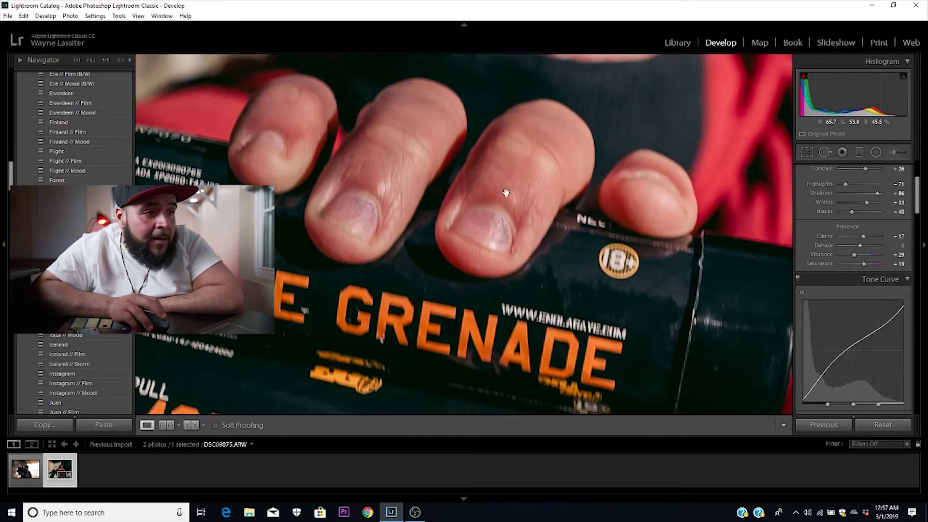
scroll(505, 192, "down", 5)
left_click(519, 220)
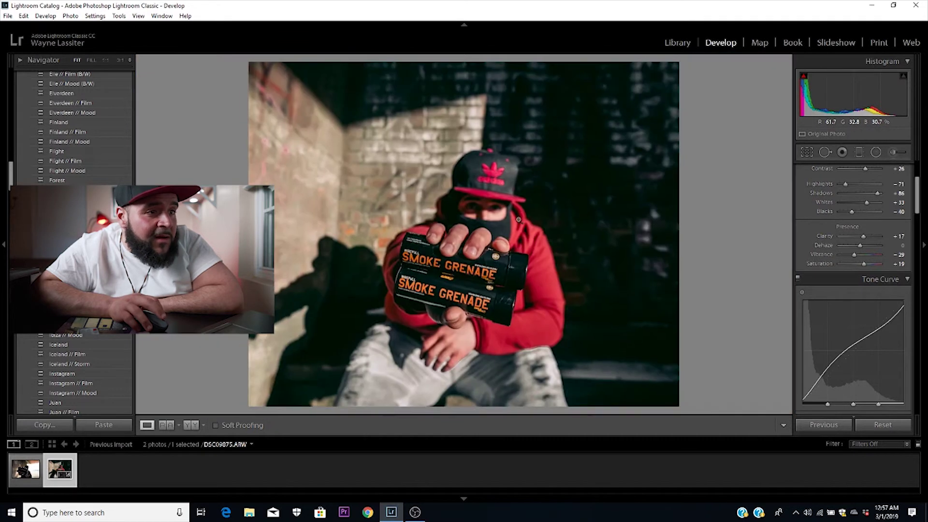
left_click(465, 279)
left_click(465, 279)
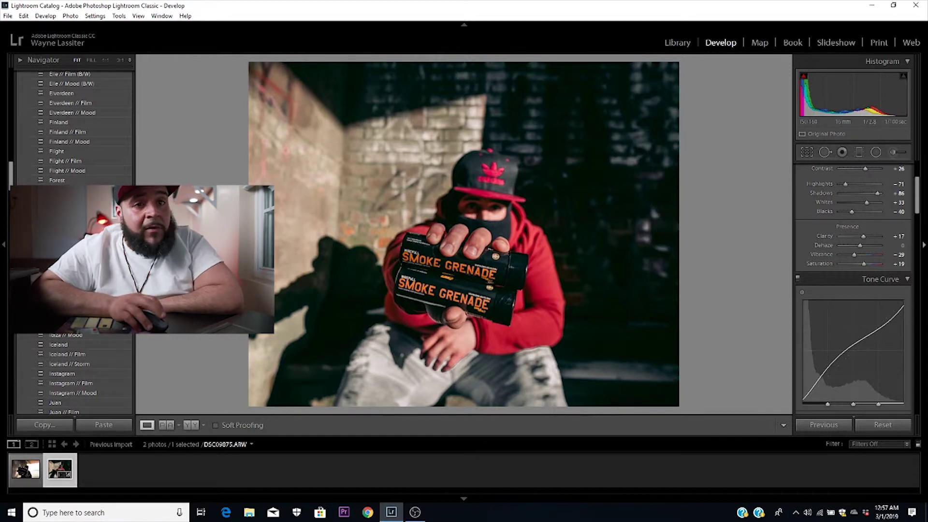
scroll(924, 225, "down", 5)
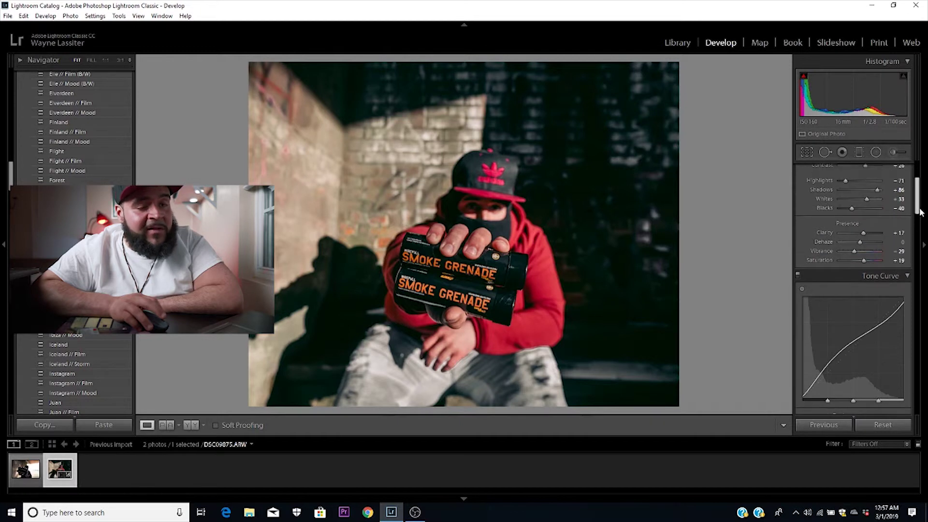
scroll(923, 227, "down", 4)
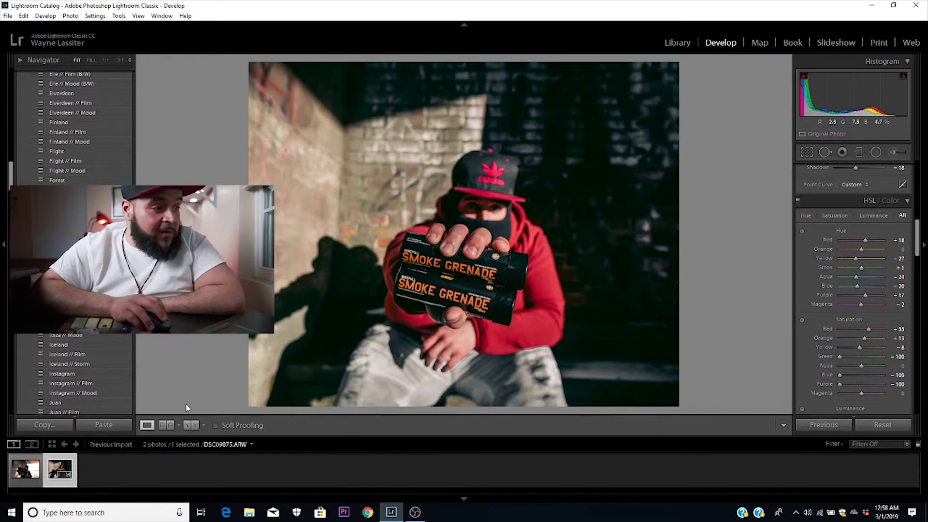
Copy all of the hoodie photo's develop settings, checking the second grenade photo before returning.
left_click(45, 425)
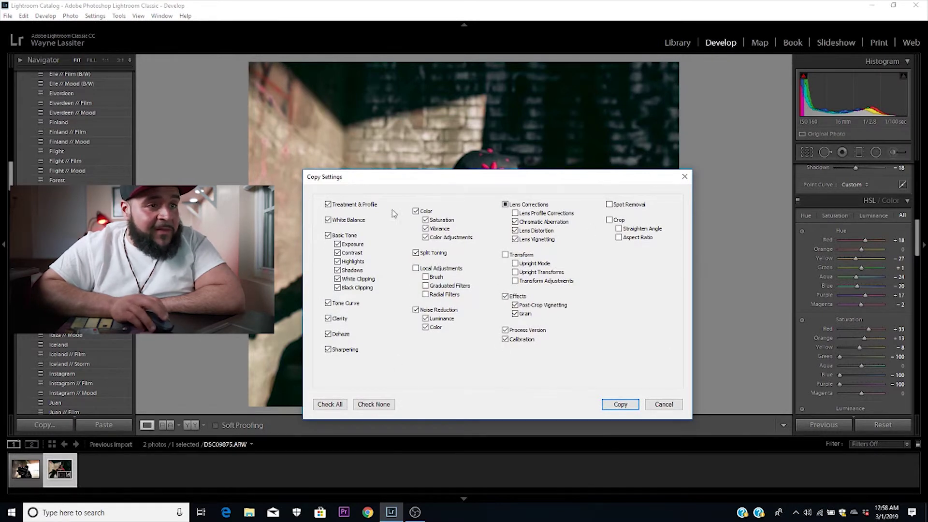
left_click(620, 406)
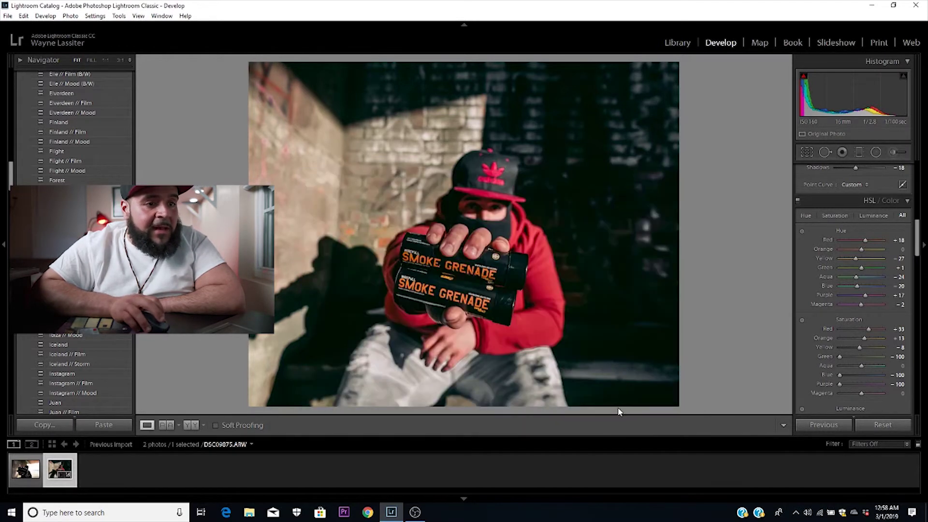
left_click(21, 474)
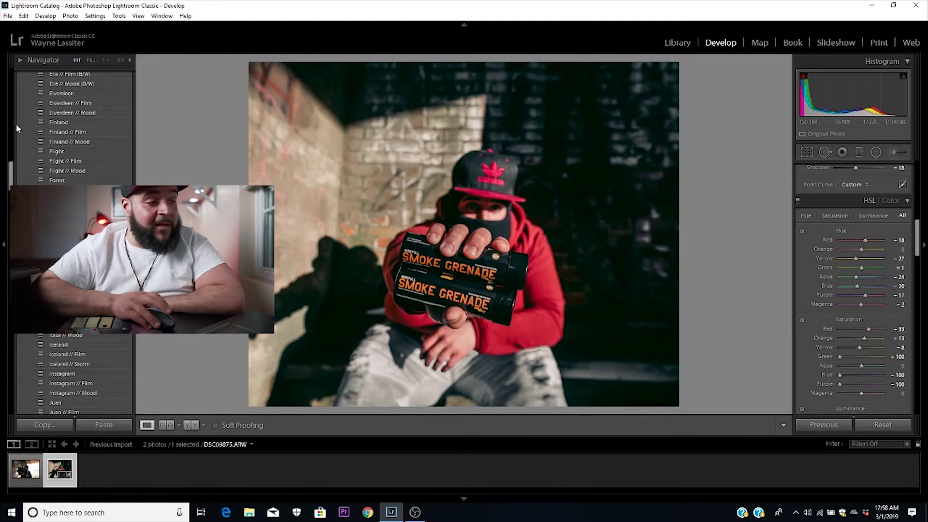
left_click(18, 484)
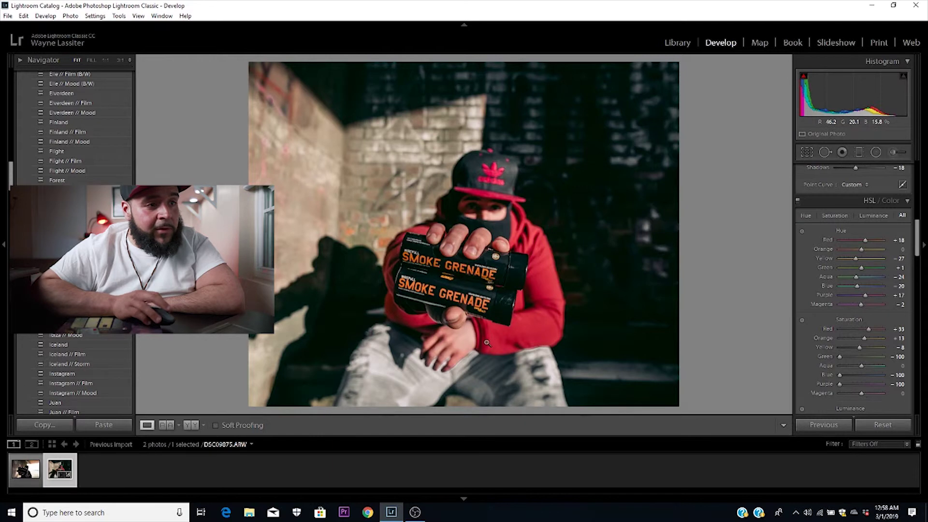
scroll(889, 279, "down", 2)
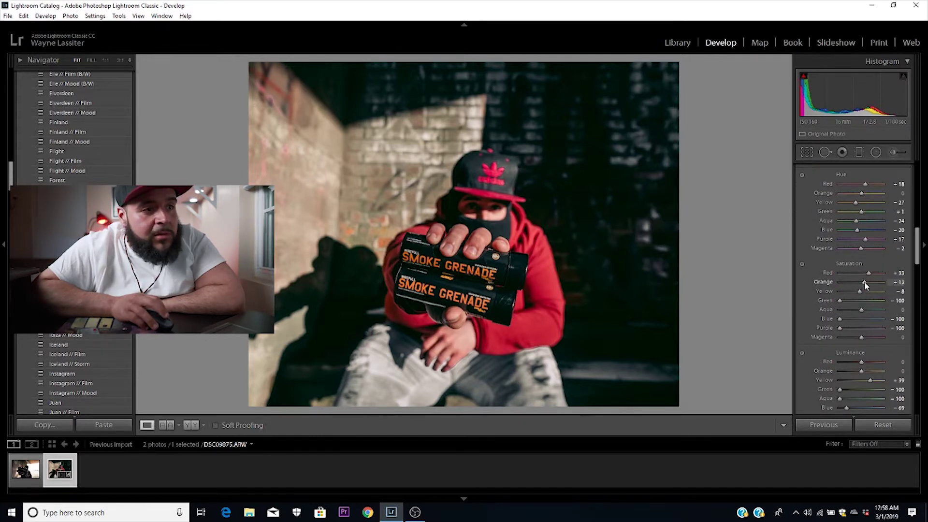
Boost HSL Orange saturation to +100 and copy the updated develop settings.
left_click_drag(865, 285, 869, 287)
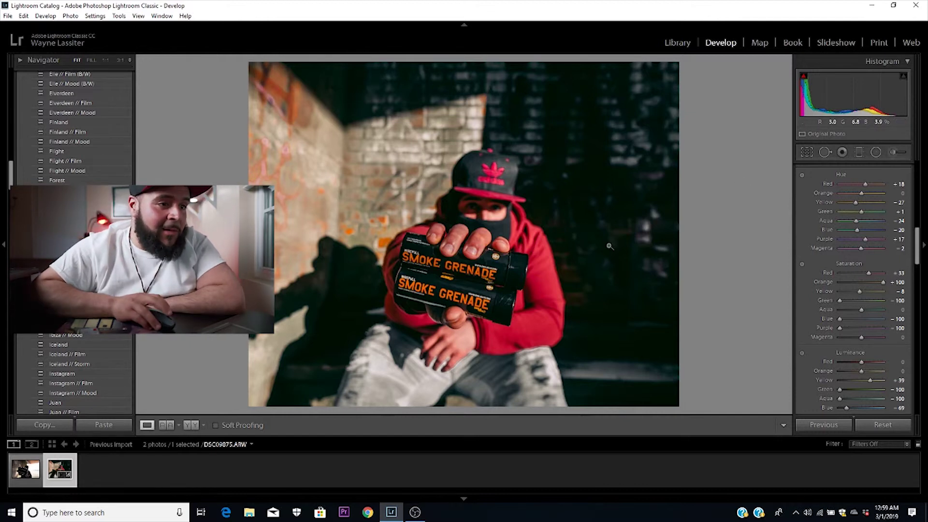
left_click(41, 424)
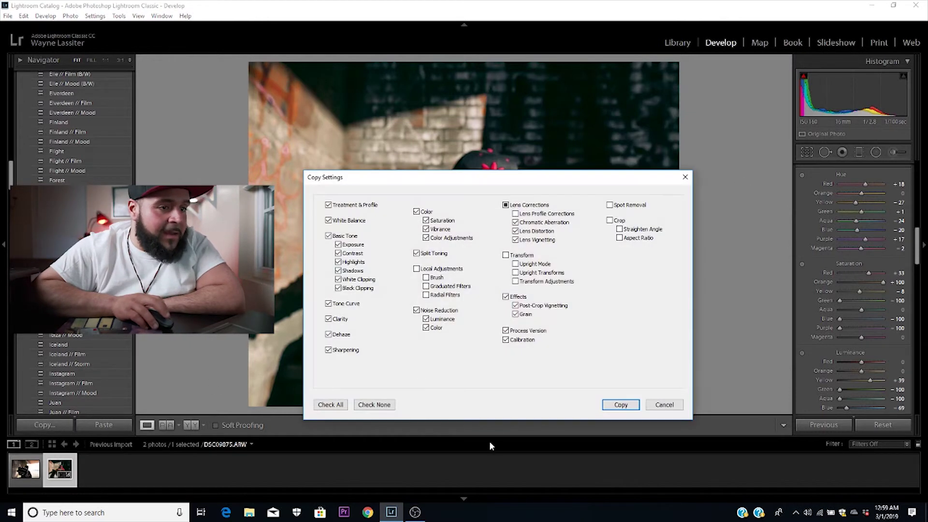
left_click(621, 405)
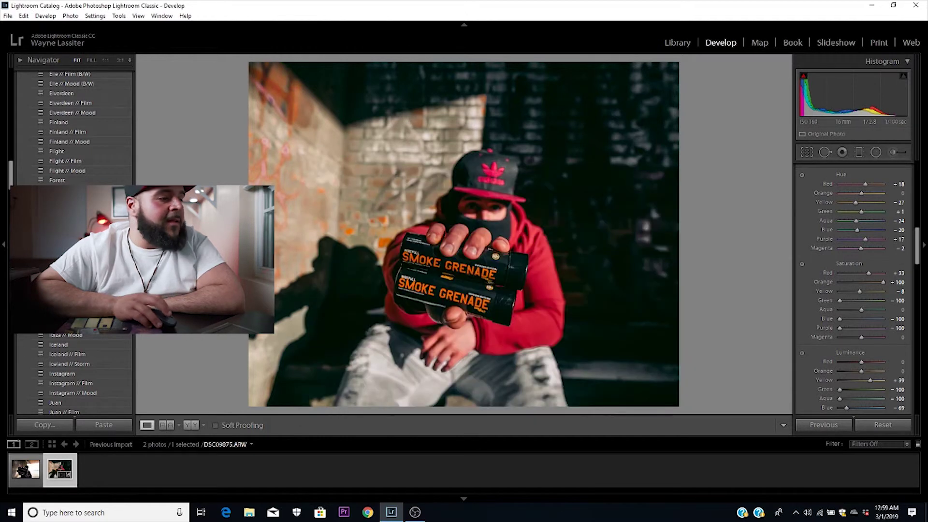
left_click(8, 16)
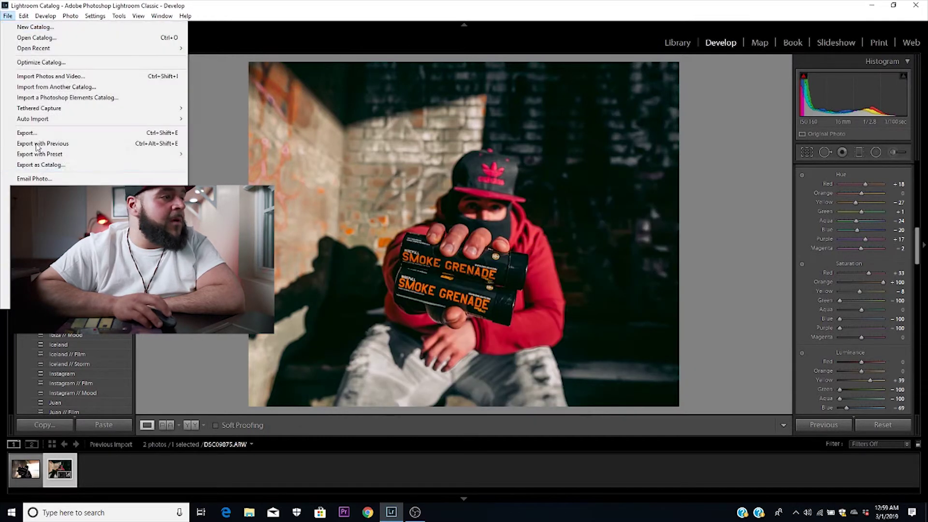
left_click(29, 133)
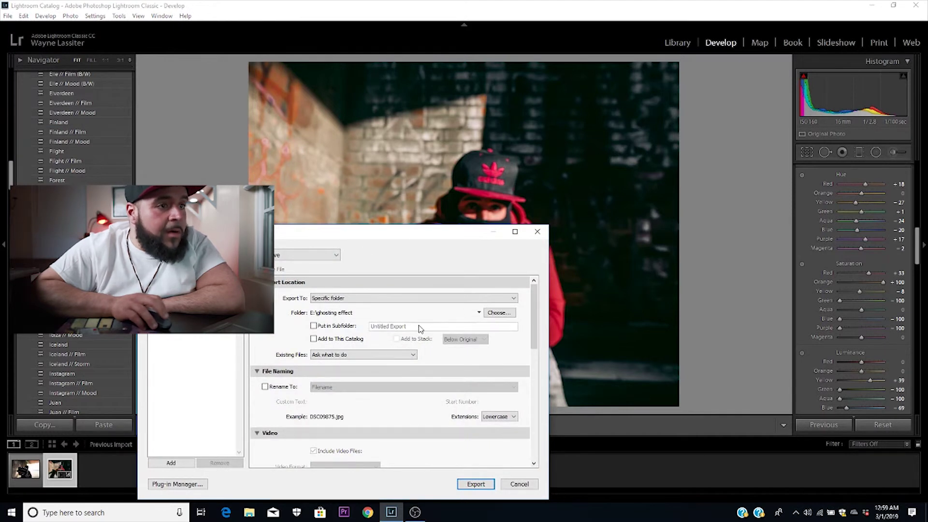
left_click(537, 231)
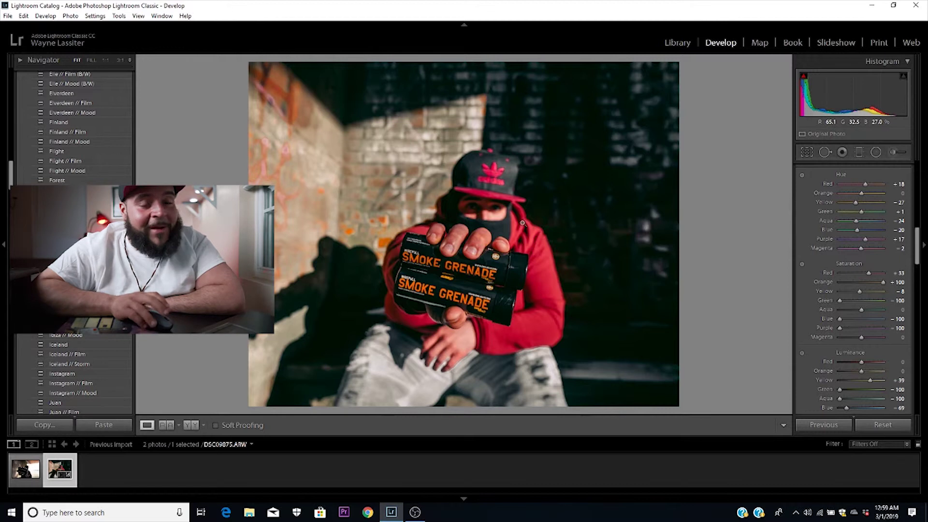
left_click(493, 183)
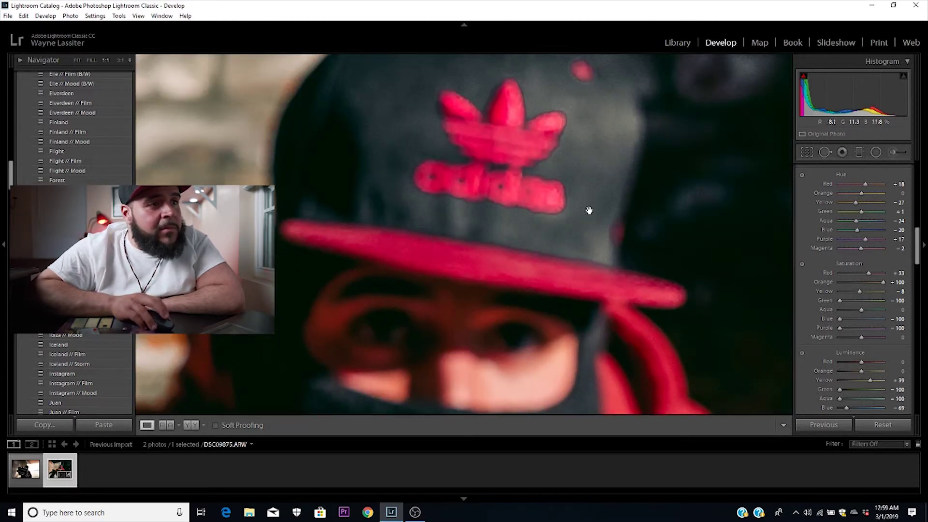
left_click(419, 151)
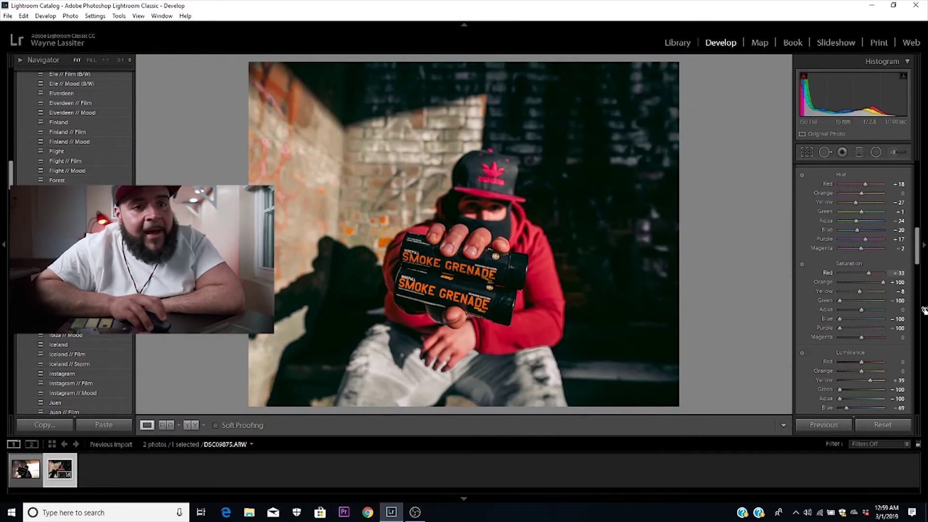
scroll(900, 290, "down", 3)
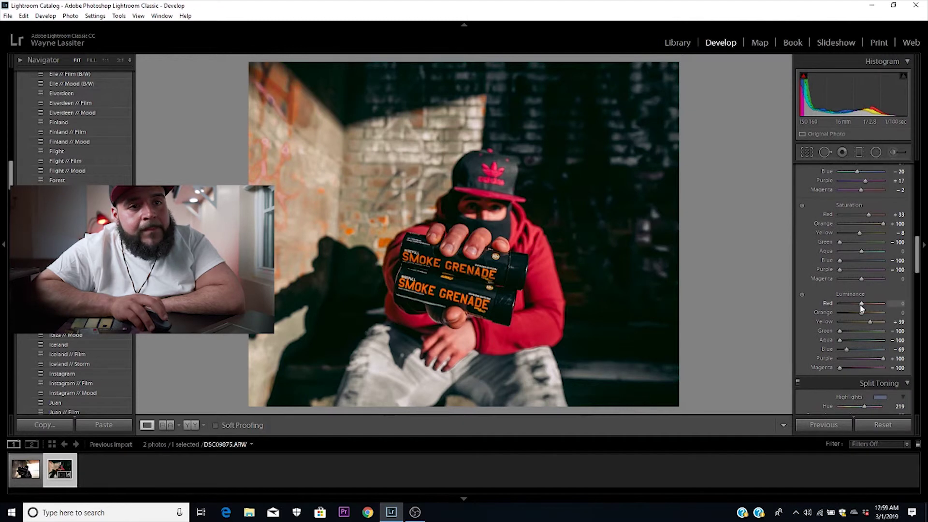
Raise HSL Red luminance to about +31 and bring up the Export dialog.
mouse_move(863, 308)
left_mouse_down()
mouse_move(853, 304)
mouse_move(869, 306)
left_mouse_up()
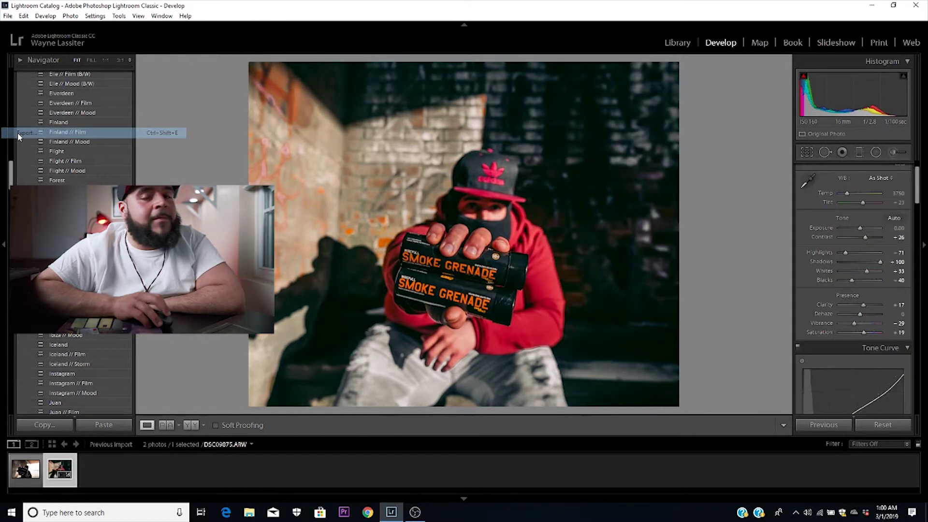
key("ctrl+shift+e")
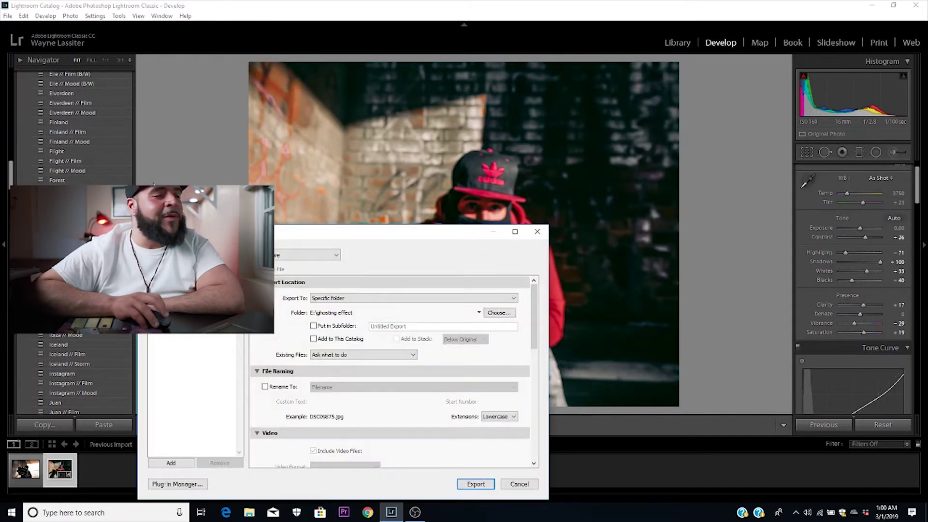
Export the graded photo to the ghosting effect folder, then reopen the Export dialog.
left_click(483, 486)
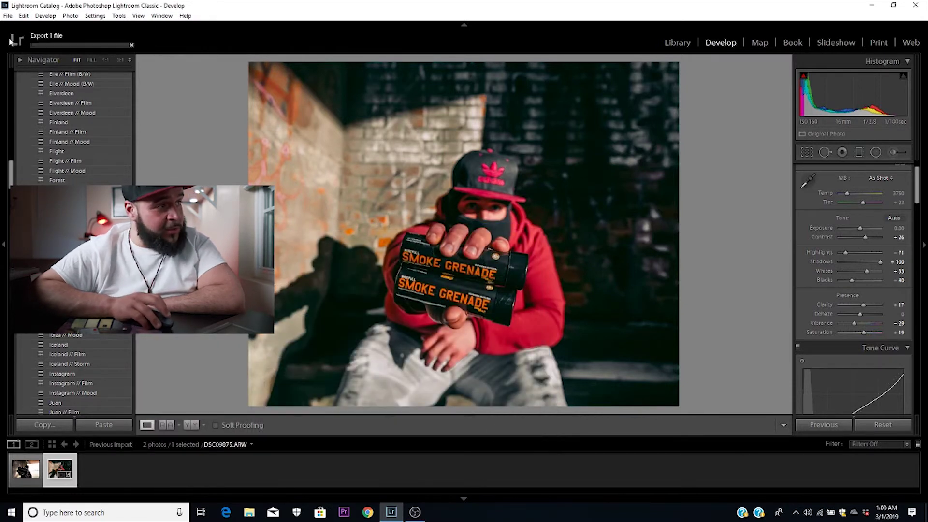
left_click(8, 15)
left_click(29, 144)
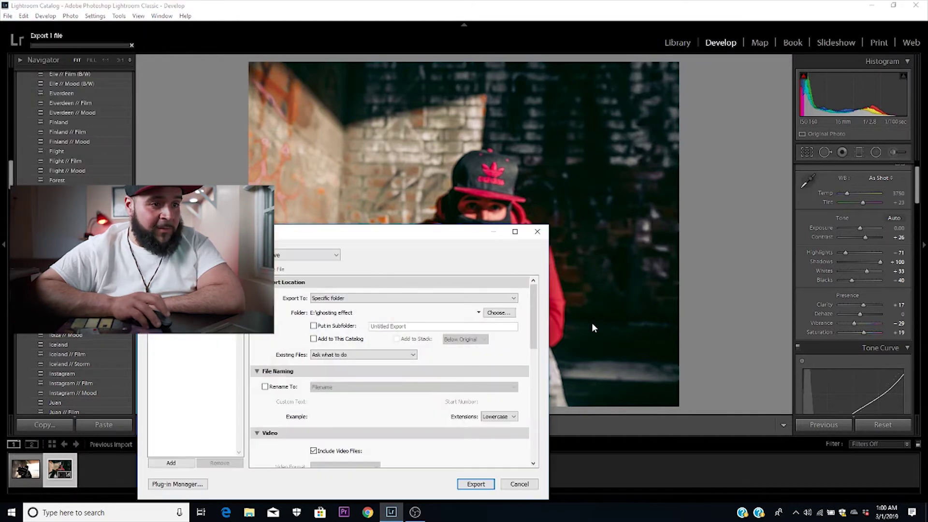
Review File Settings and 1080-pixel Image Sizing, export again, and cancel the duplicate-file warning.
left_click_drag(534, 334, 555, 414)
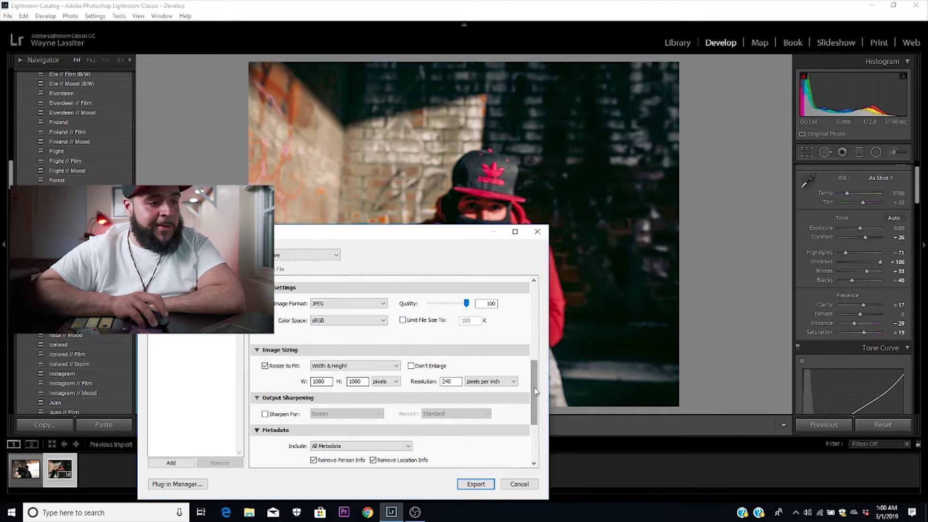
scroll(536, 391, "down", 3)
scroll(534, 389, "up", 3)
left_click_drag(534, 389, 524, 306)
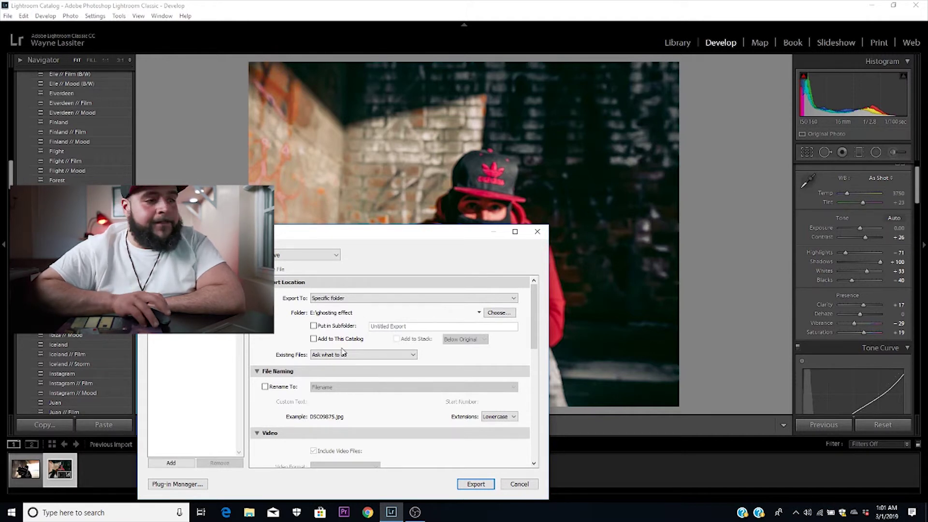
left_click(476, 484)
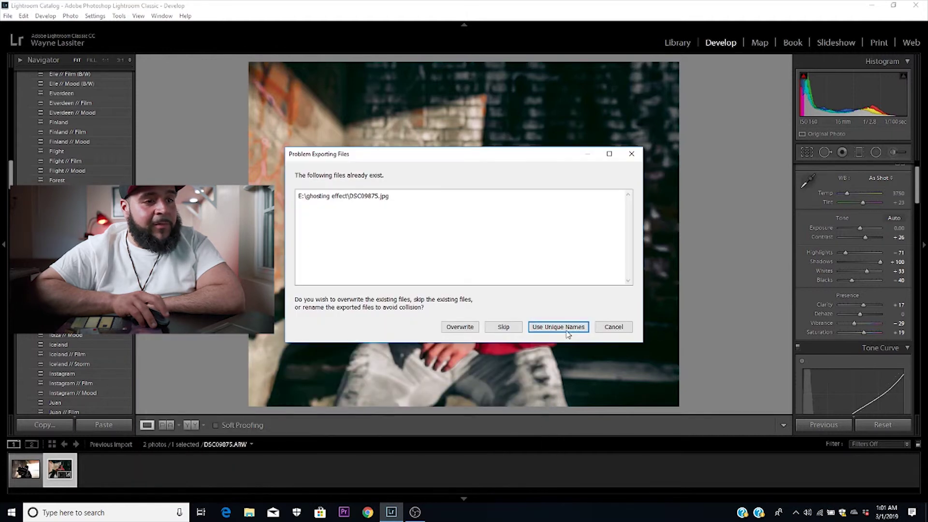
left_click(615, 327)
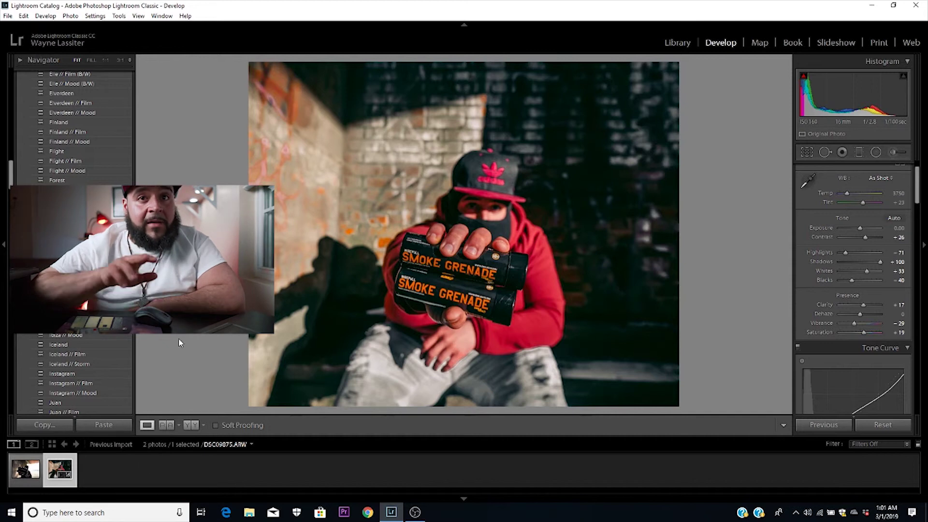
Paste the copied hoodie grade onto the close-up grenade photo DSC09845.ARW.
left_click(26, 472)
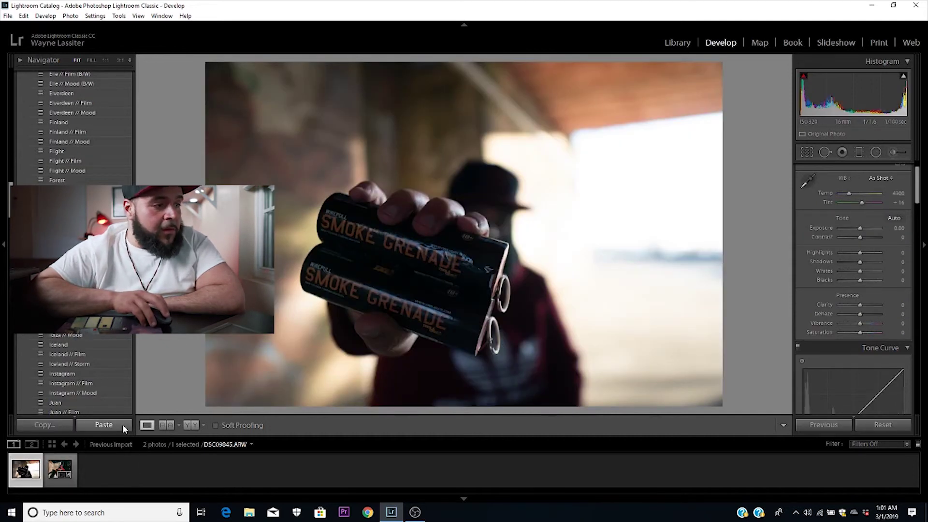
left_click(96, 426)
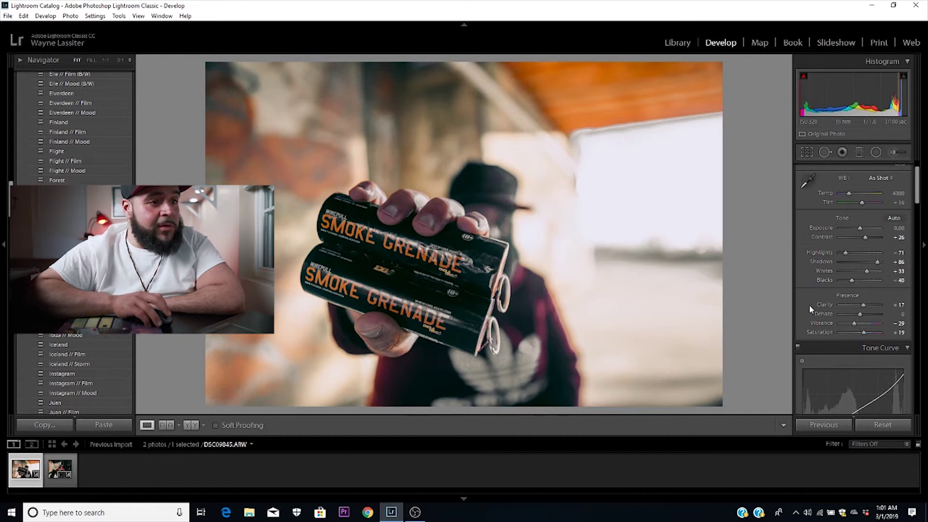
scroll(825, 305, "down", 10)
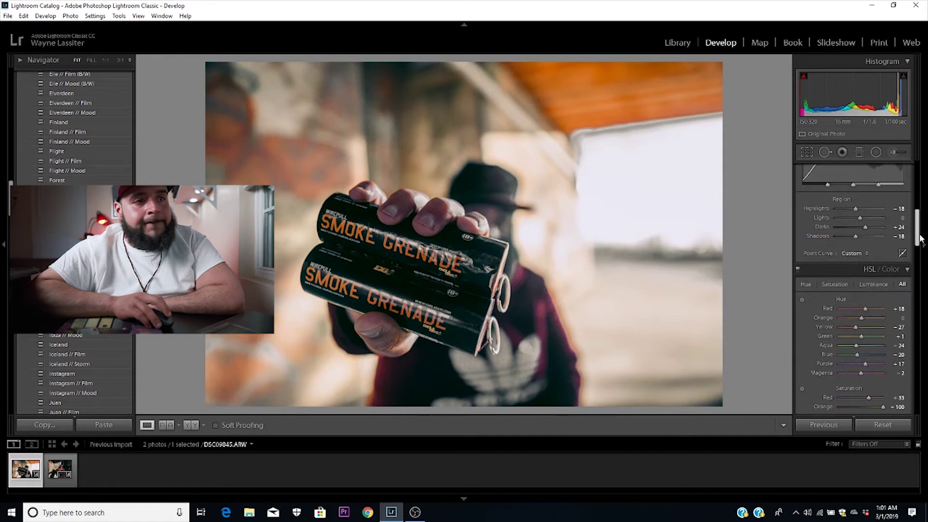
scroll(920, 244, "down", 3)
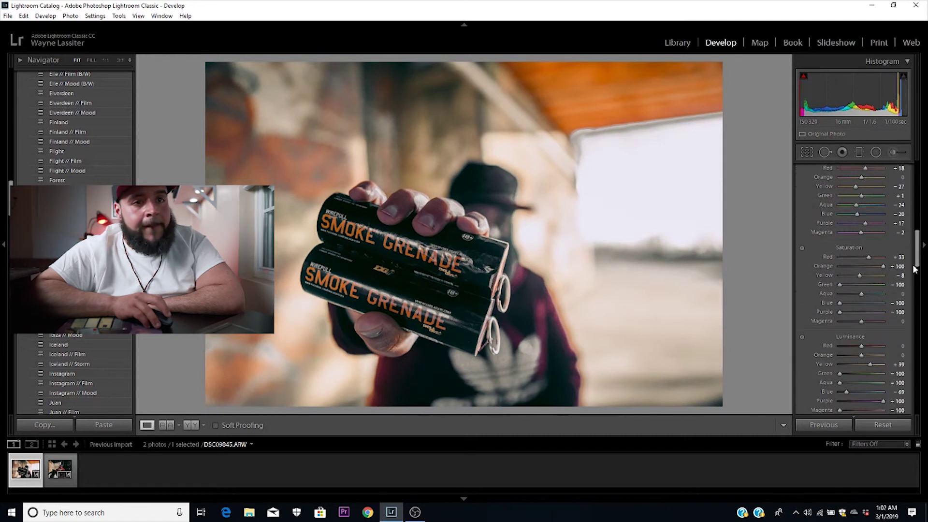